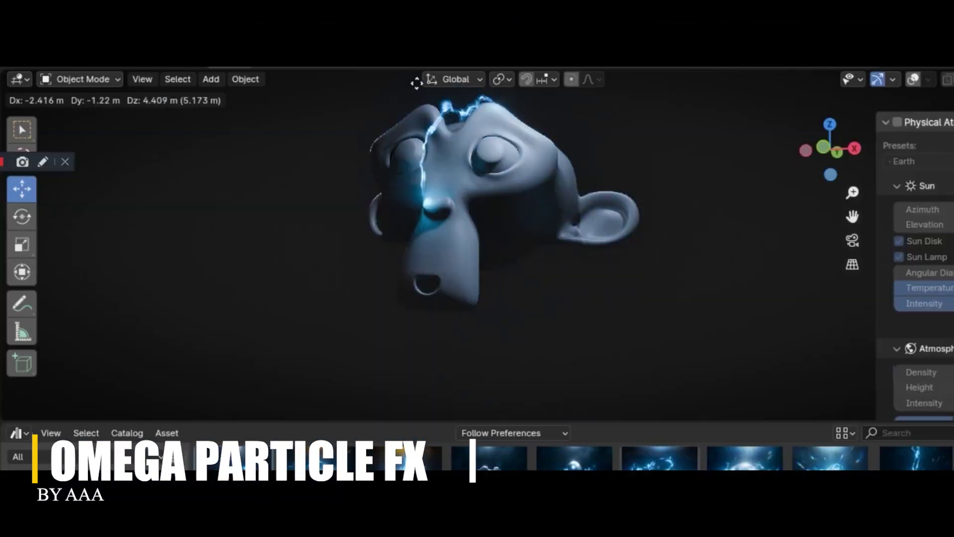
Place the monkey at its new position, then start moving it again
{"action": "left_click", "coordinate": [361, 91]}
{"action": "key", "text": "g"}
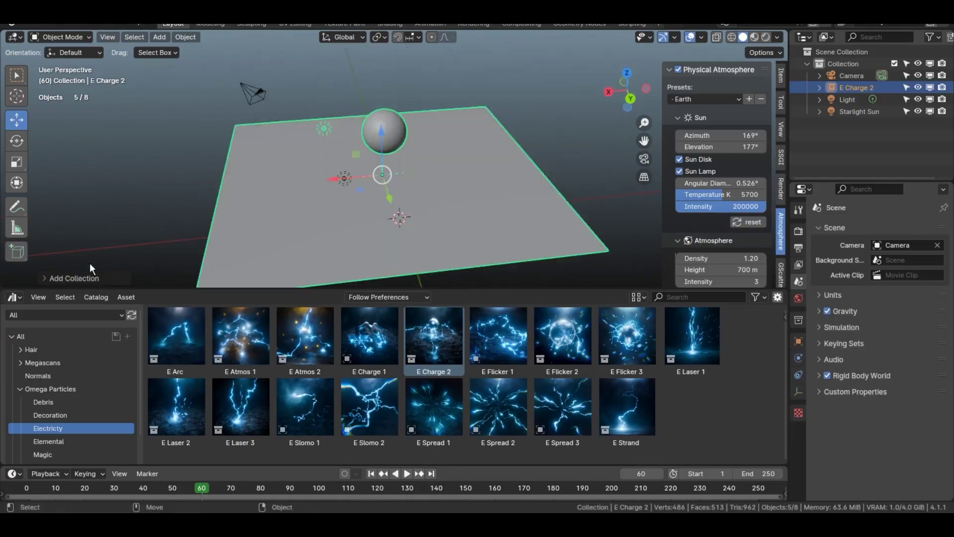
Move the sphere over the plane and toggle the secondary lightning branches off and back on
{"action": "left_click", "coordinate": [90, 274]}
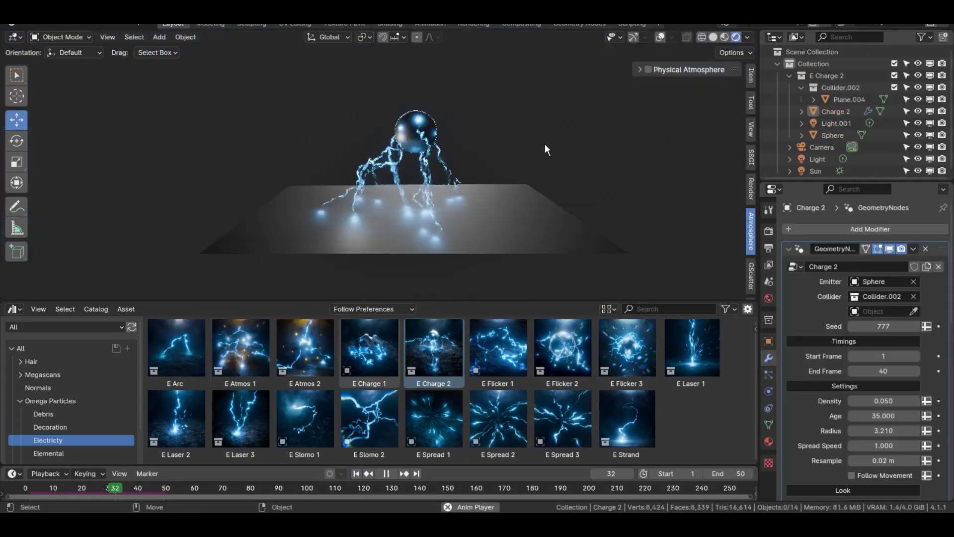
{"action": "key", "text": "g"}
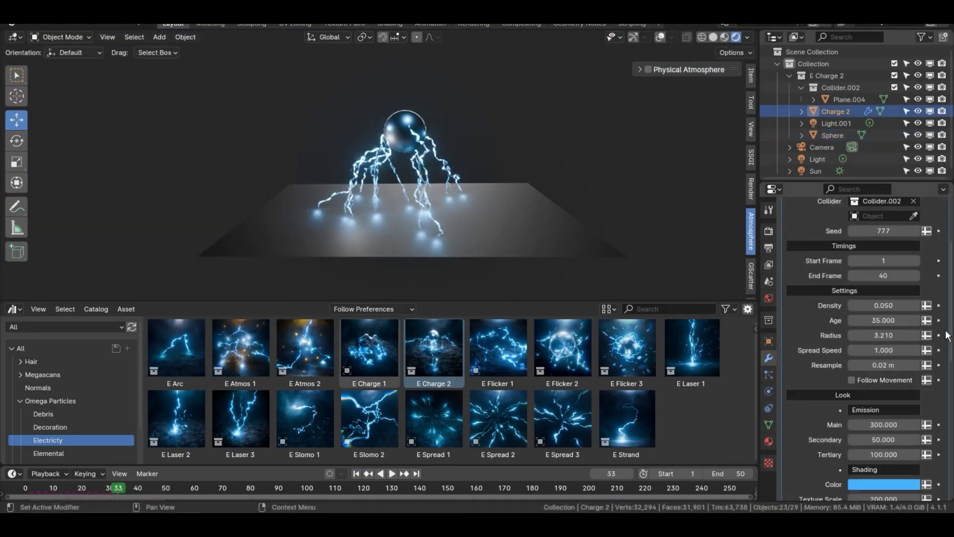
{"action": "scroll", "coordinate": [871, 337], "scroll_direction": "down", "scroll_amount": 3}
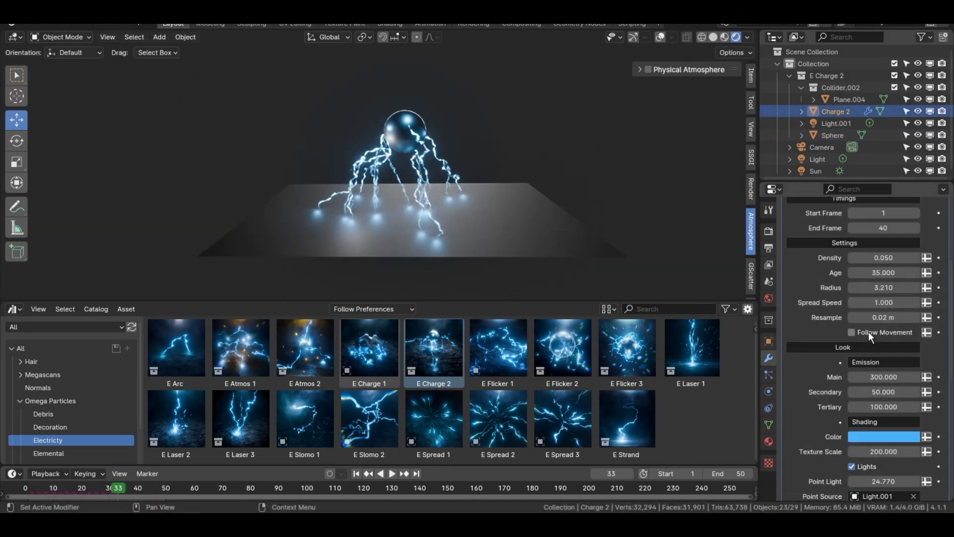
{"action": "left_click", "coordinate": [427, 127]}
{"action": "key", "text": "g"}
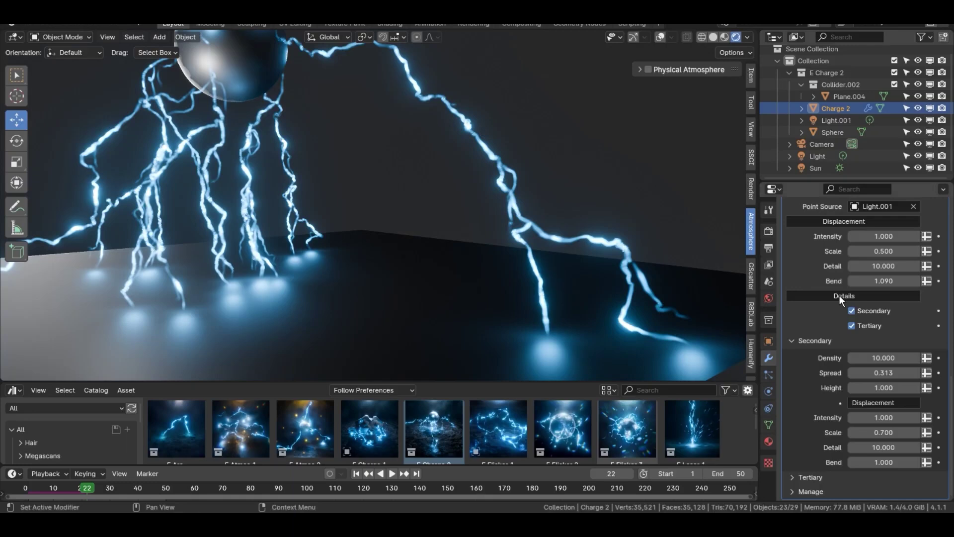
{"action": "left_click", "coordinate": [851, 310]}
{"action": "left_click", "coordinate": [852, 311]}
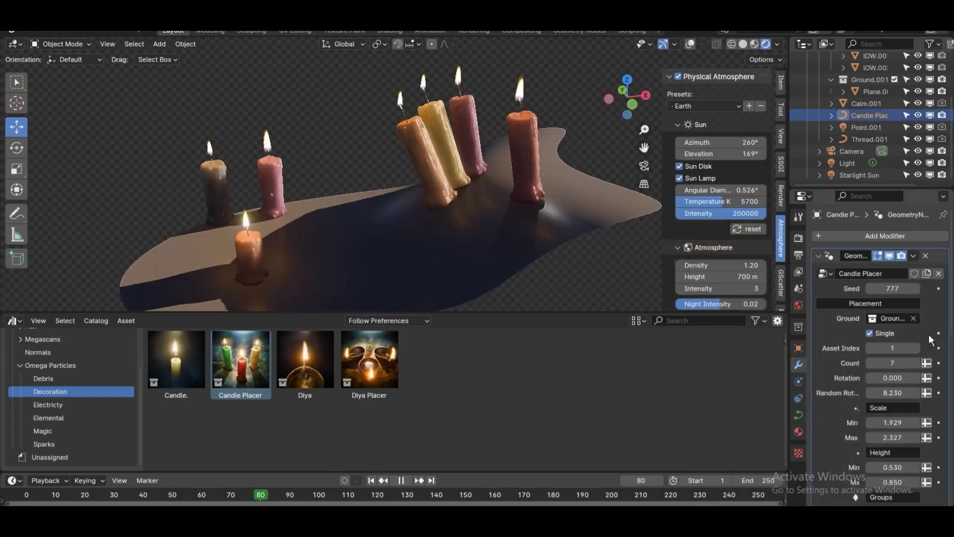
Raise the Candle Placer Seed to 785 and uncheck Single so every candle type is used
{"action": "scroll", "coordinate": [928, 339], "scroll_direction": "down", "scroll_amount": 5}
{"action": "scroll", "coordinate": [917, 334], "scroll_direction": "up", "scroll_amount": 6}
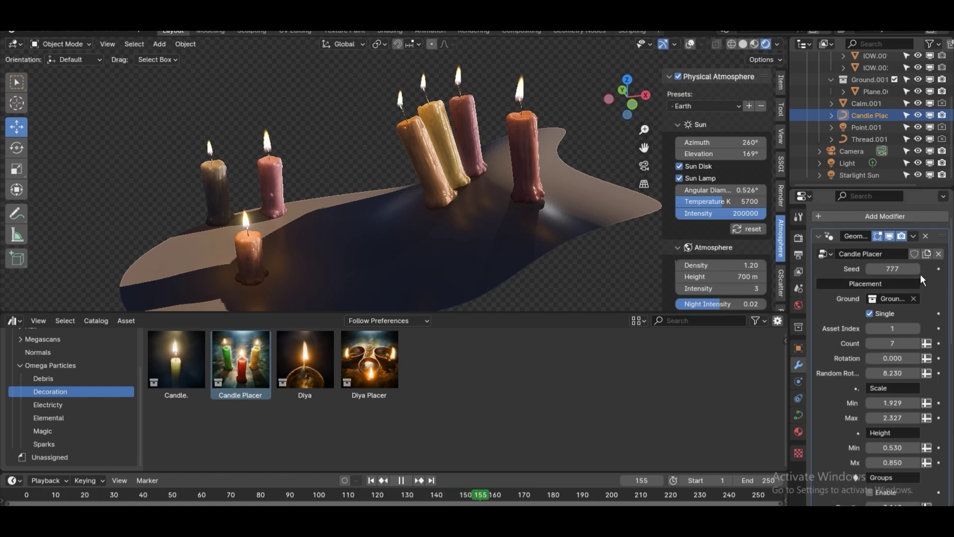
{"action": "left_click", "coordinate": [917, 268]}
{"action": "left_click", "coordinate": [916, 268]}
{"action": "left_click", "coordinate": [917, 268]}
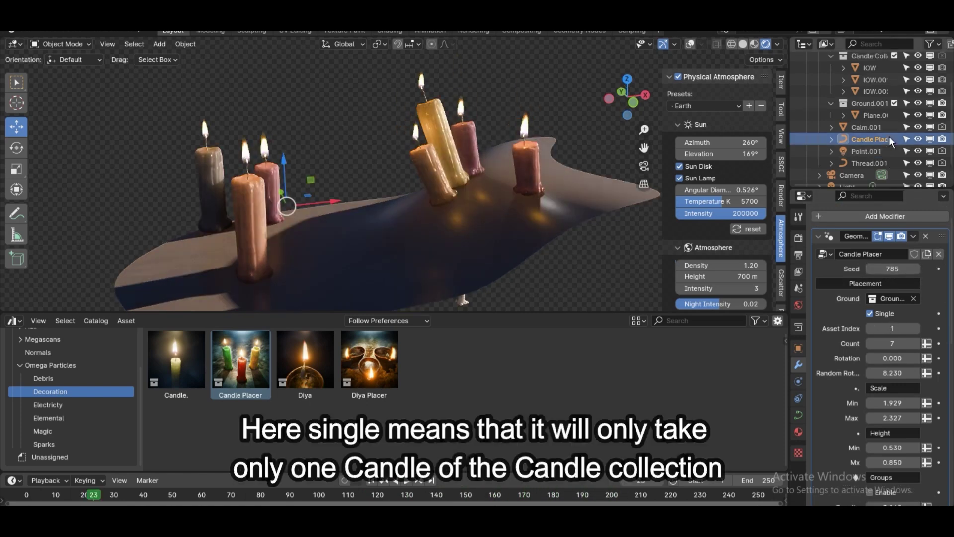
{"action": "scroll", "coordinate": [889, 136], "scroll_direction": "up", "scroll_amount": 3}
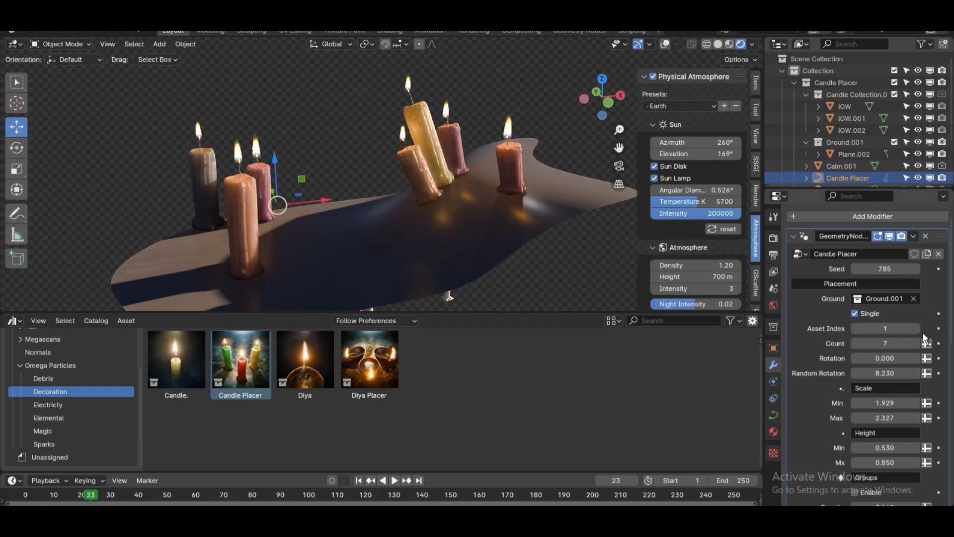
{"action": "left_click", "coordinate": [854, 313]}
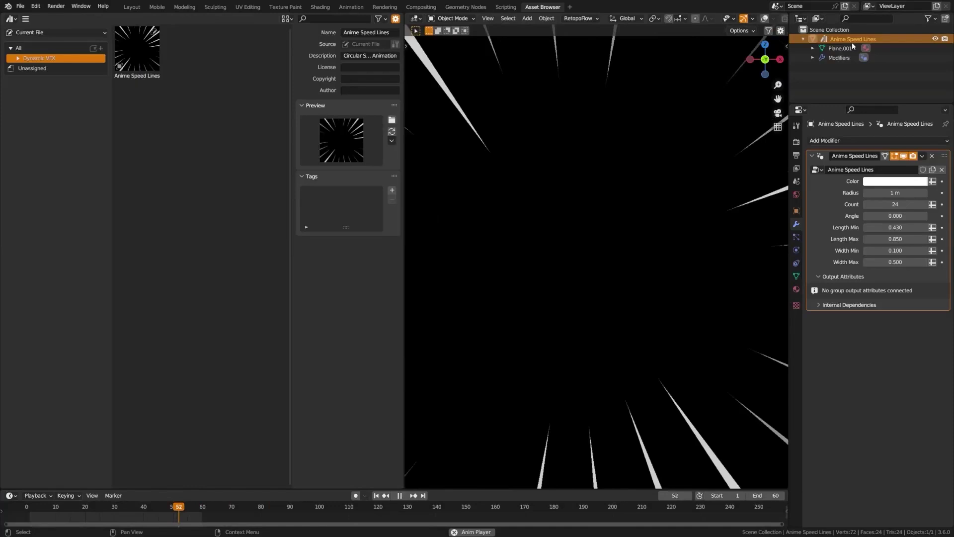
Drop the Lightning Arc effect into the scene and select its Start point in the Outliner
{"action": "left_click_drag", "start_coordinate": [159, 243], "coordinate": [470, 219]}
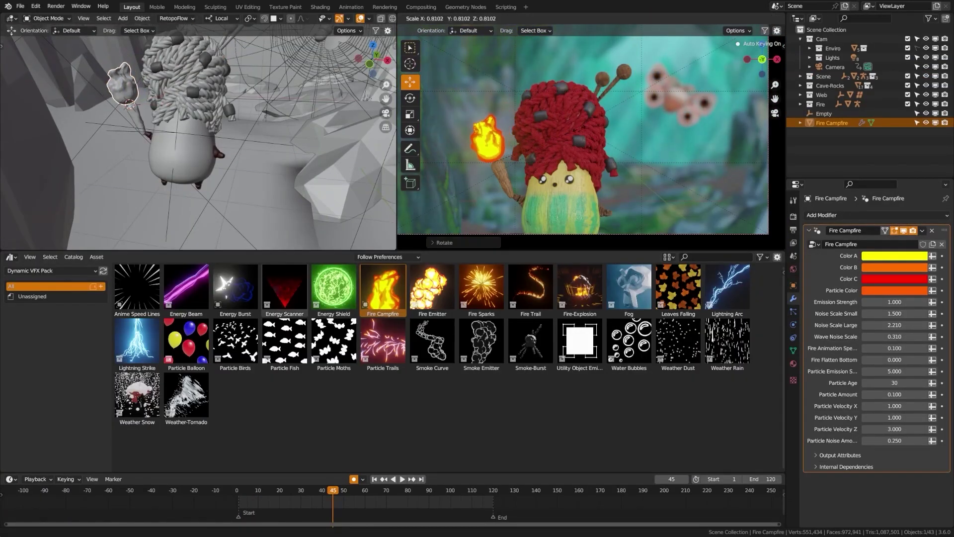
{"action": "scroll", "coordinate": [562, 144], "scroll_direction": "up", "scroll_amount": 6}
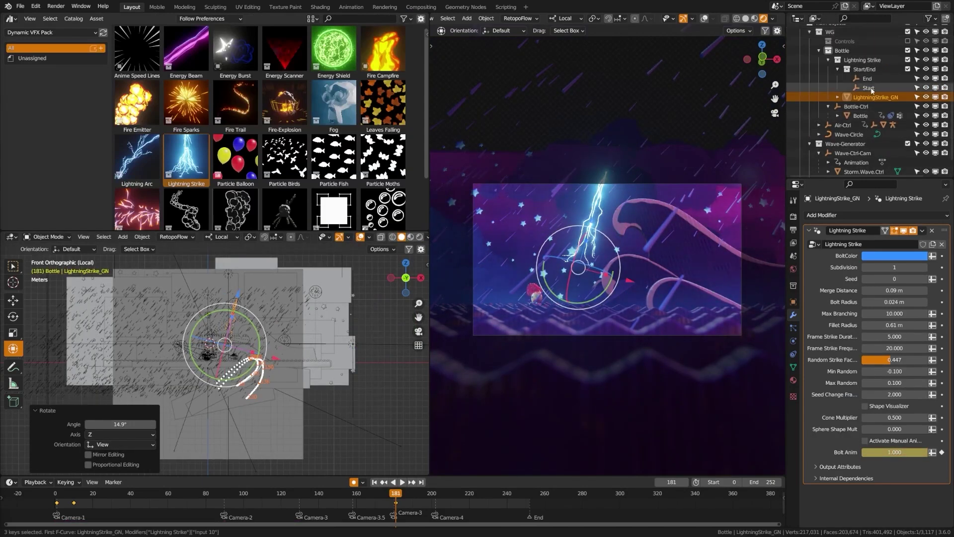
{"action": "left_click", "coordinate": [869, 88]}
{"action": "scroll", "coordinate": [590, 226], "scroll_direction": "up", "scroll_amount": 1}
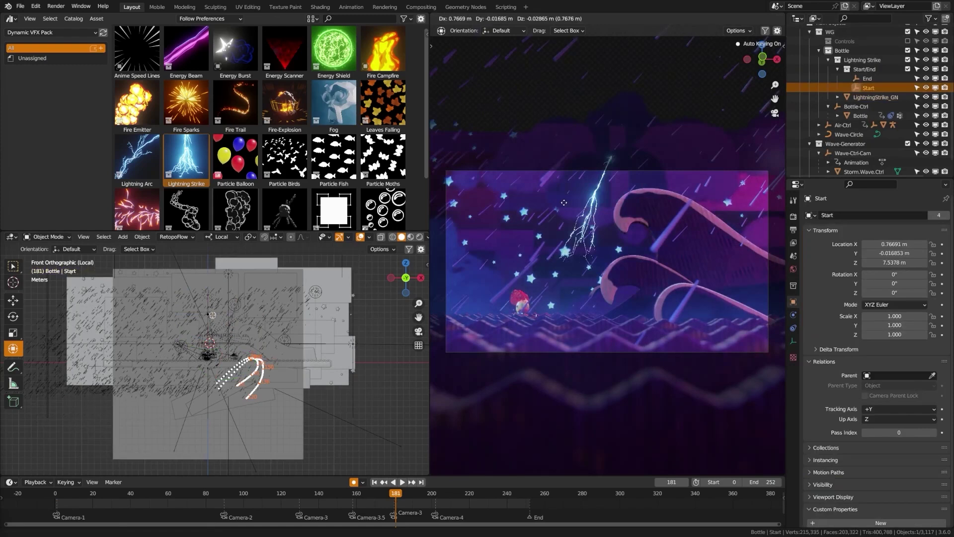
Place the Start point and rotate the scanner rig half a turn
{"action": "left_click", "coordinate": [564, 204]}
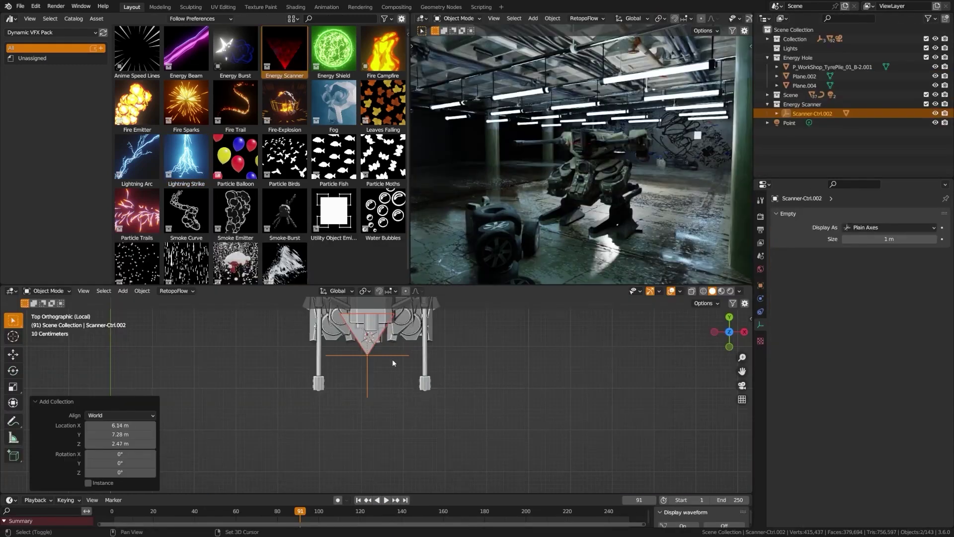
{"action": "key", "text": "r"}
{"action": "left_click", "coordinate": [386, 424]}
{"action": "key", "text": "r"}
{"action": "left_click", "coordinate": [408, 407]}
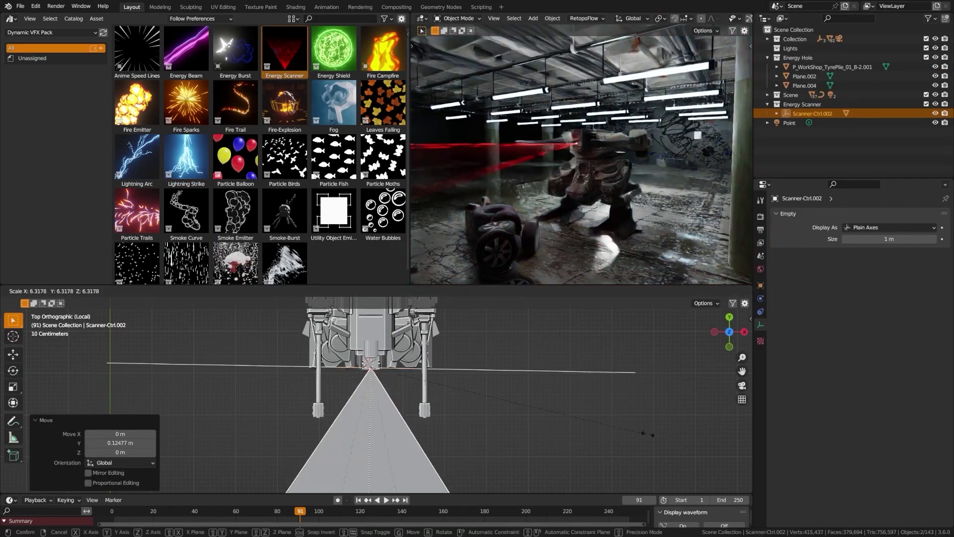
{"action": "middle_click_drag", "start_coordinate": [409, 407], "coordinate": [657, 335]}
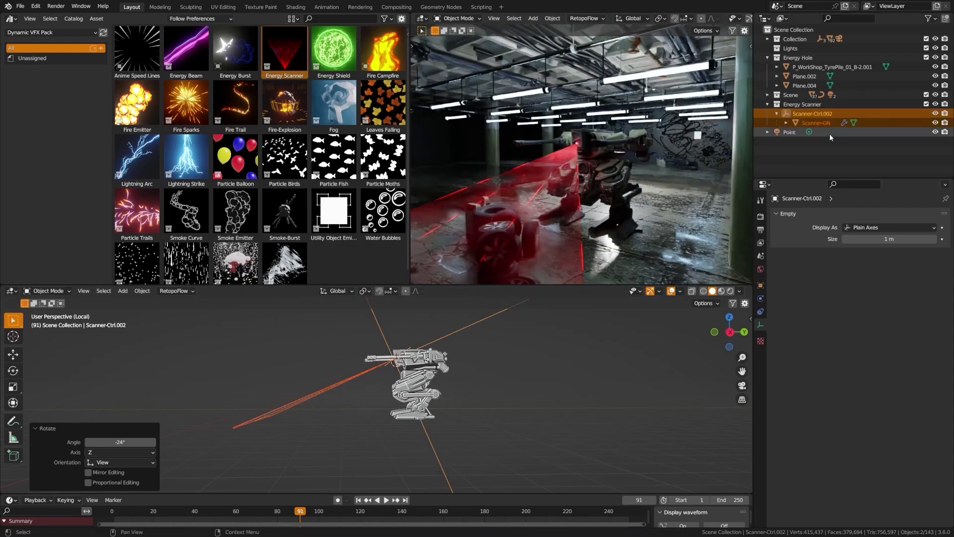
Move and rotate the Scanner-GN beam toward the red tyres
{"action": "left_click", "coordinate": [844, 123]}
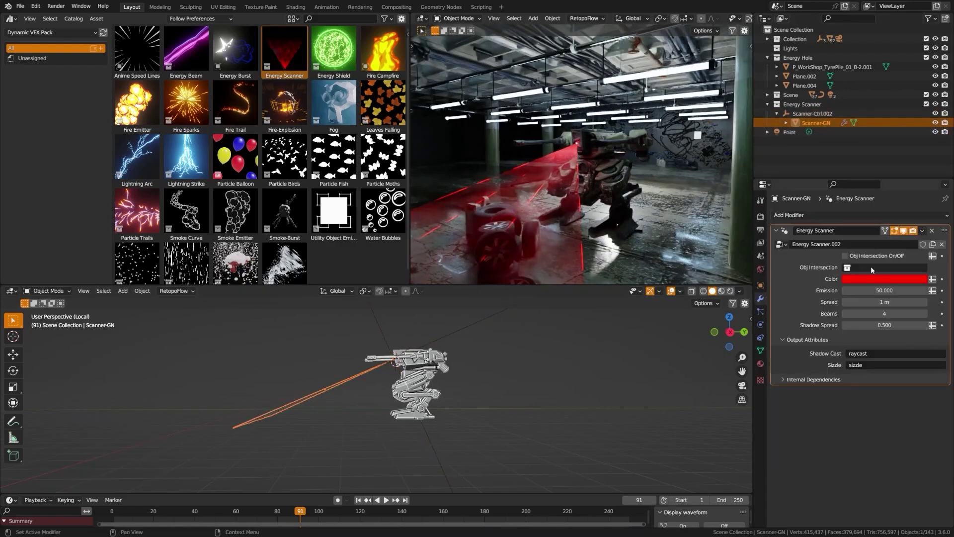
{"action": "key", "text": "g"}
{"action": "left_click", "coordinate": [442, 375]}
{"action": "key", "text": "r"}
{"action": "middle_click_drag", "start_coordinate": [616, 233], "coordinate": [642, 223]}
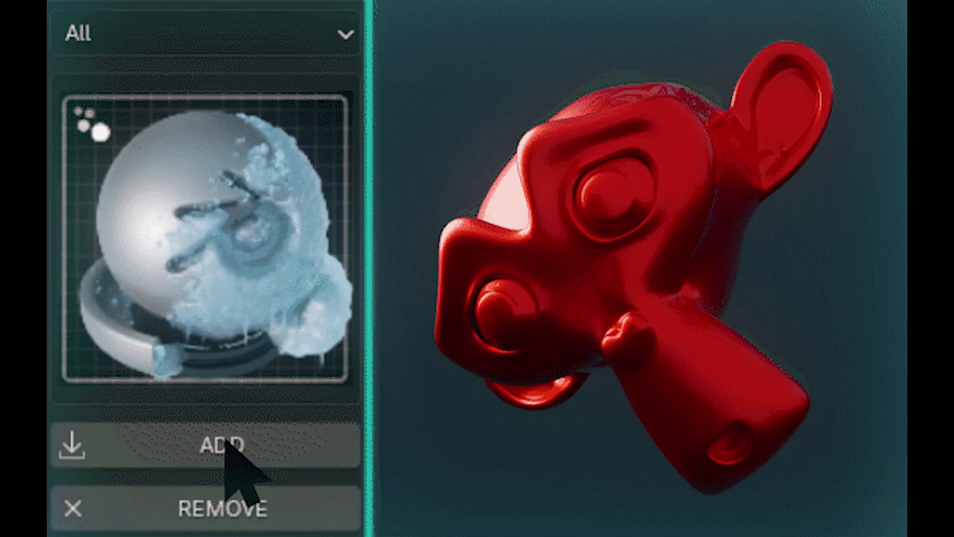
Grow ice on the statue, drop Mat_Icing into its node tree, and add Geo_Snow
{"action": "left_click", "coordinate": [227, 442]}
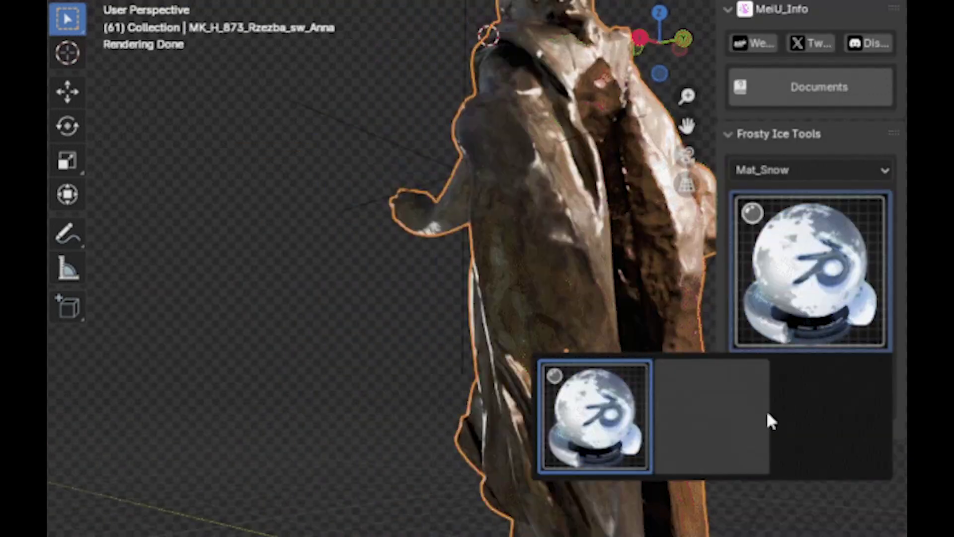
{"action": "left_click_drag", "start_coordinate": [790, 507], "coordinate": [362, 503]}
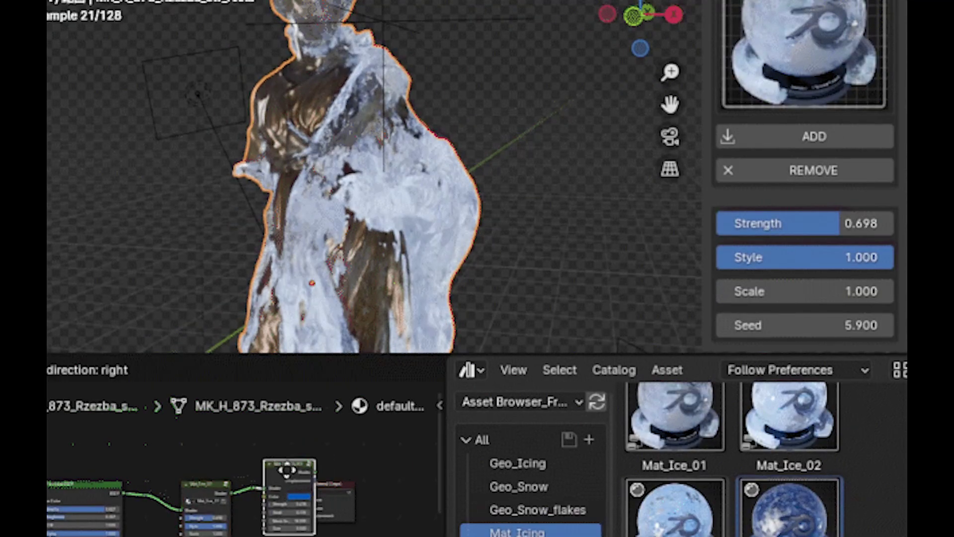
{"action": "left_click", "coordinate": [778, 104]}
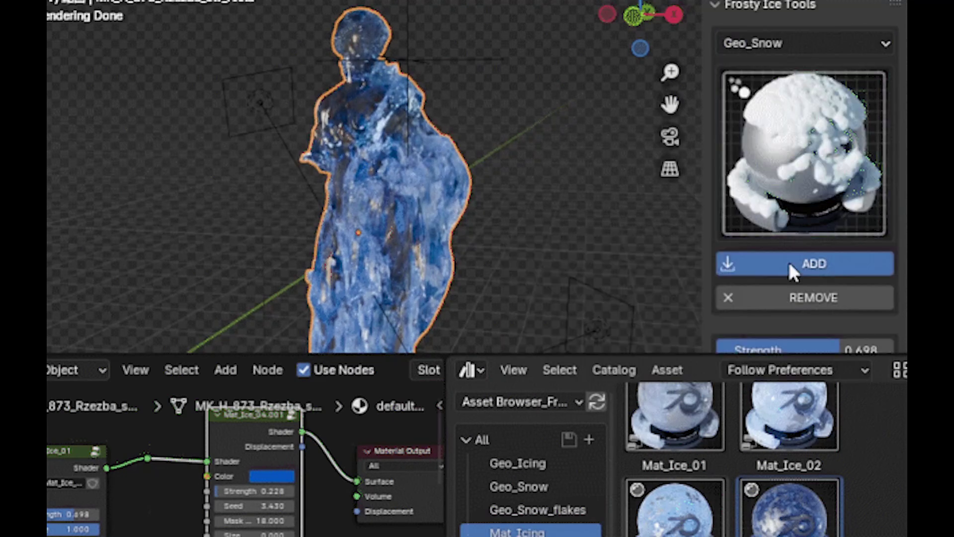
{"action": "left_click", "coordinate": [792, 270]}
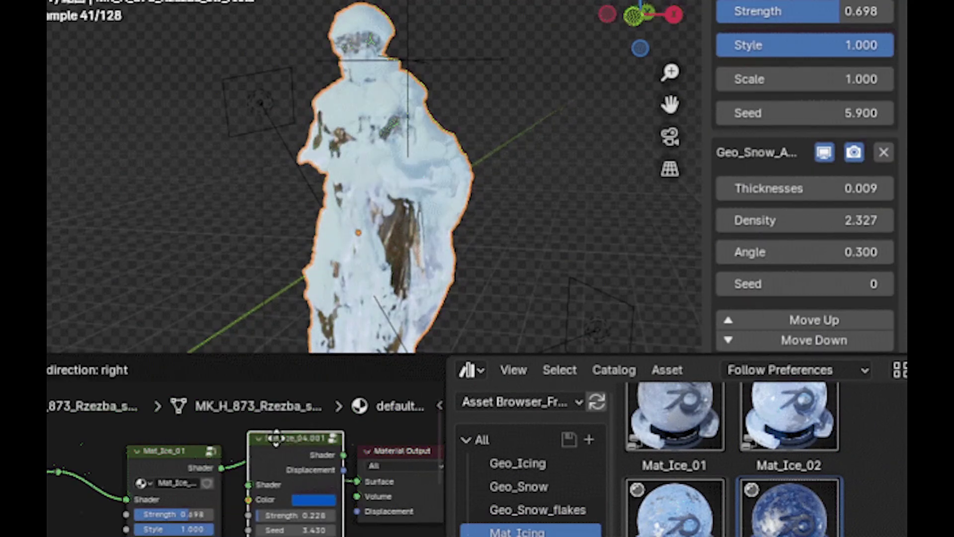
{"action": "scroll", "coordinate": [457, 215], "scroll_direction": "up", "scroll_amount": 5}
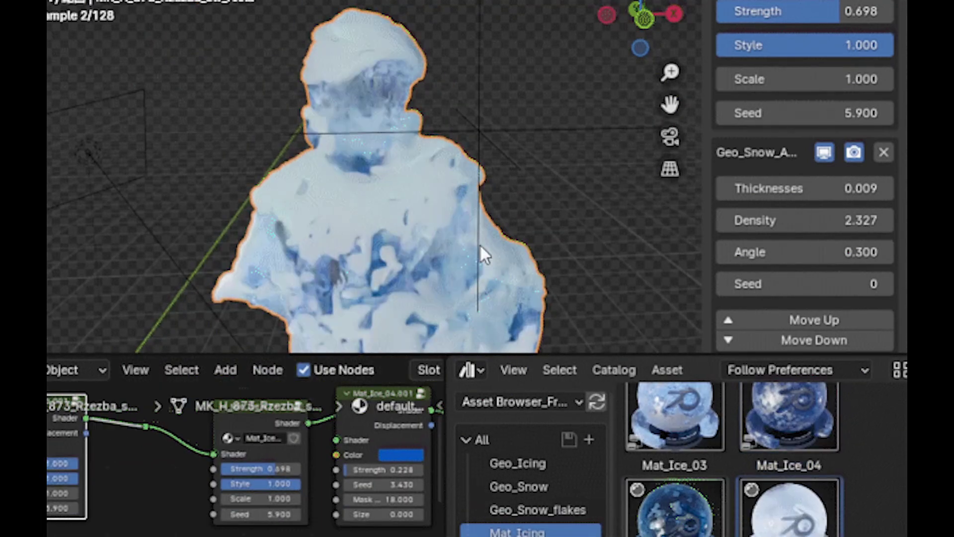
{"action": "middle_click_drag", "start_coordinate": [481, 252], "coordinate": [363, 189]}
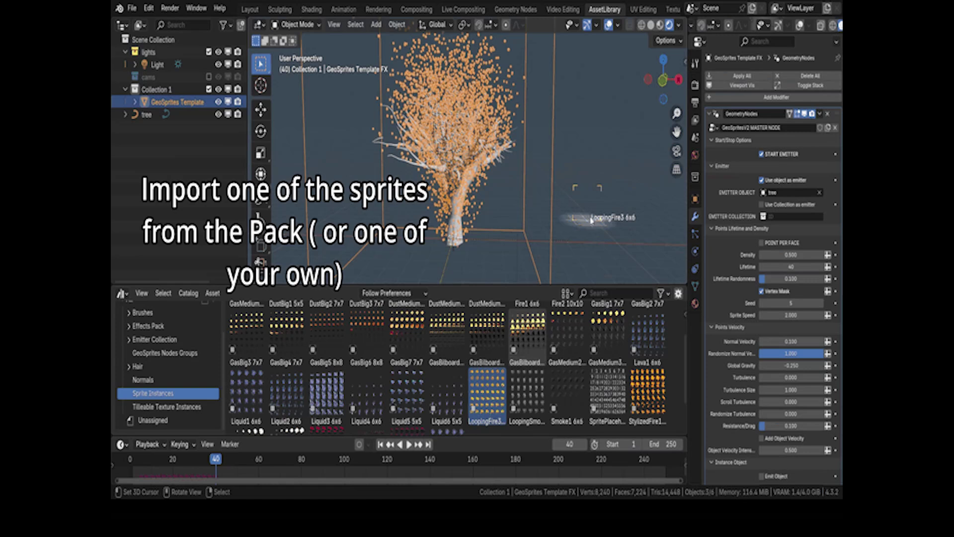
Drop the LoopingFire3 6x6 sprite into the scene, then view the gas explosion from above
{"action": "left_click_drag", "start_coordinate": [591, 219], "coordinate": [591, 219]}
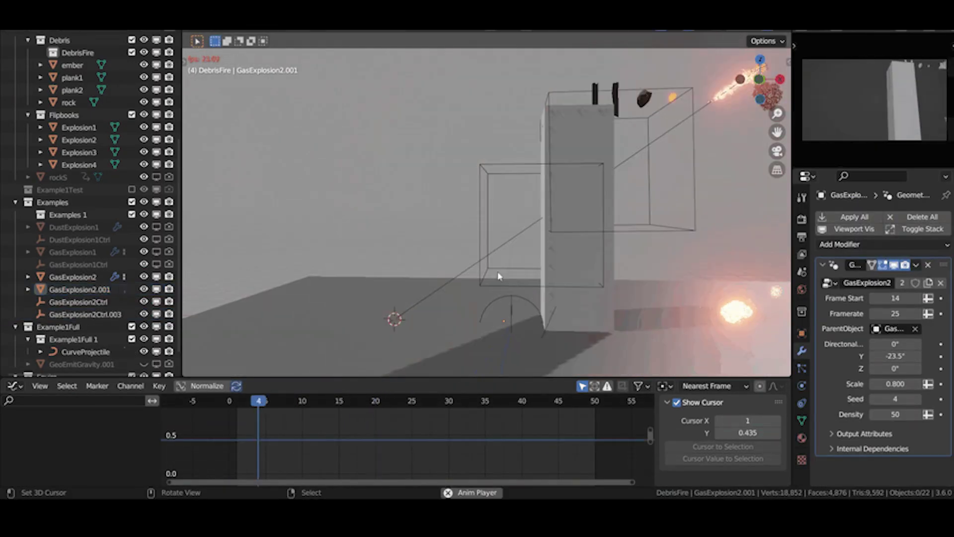
{"action": "middle_click_drag", "start_coordinate": [499, 277], "coordinate": [508, 263]}
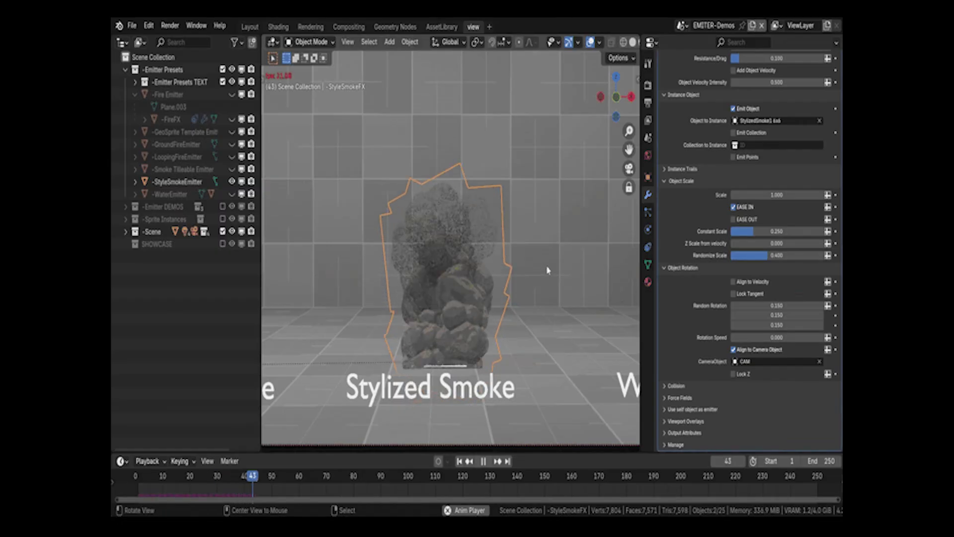
{"action": "middle_click_drag", "start_coordinate": [547, 270], "coordinate": [528, 362]}
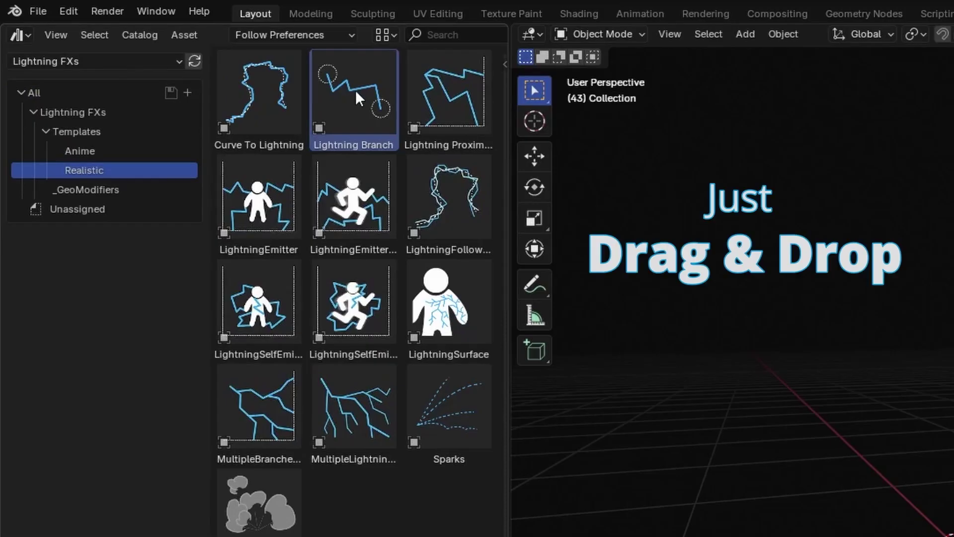
Add the Lightning Branch effect to the scene and view it through the camera
{"action": "left_click_drag", "start_coordinate": [355, 90], "coordinate": [574, 109]}
{"action": "left_click_drag", "start_coordinate": [500, 82], "coordinate": [880, 516]}
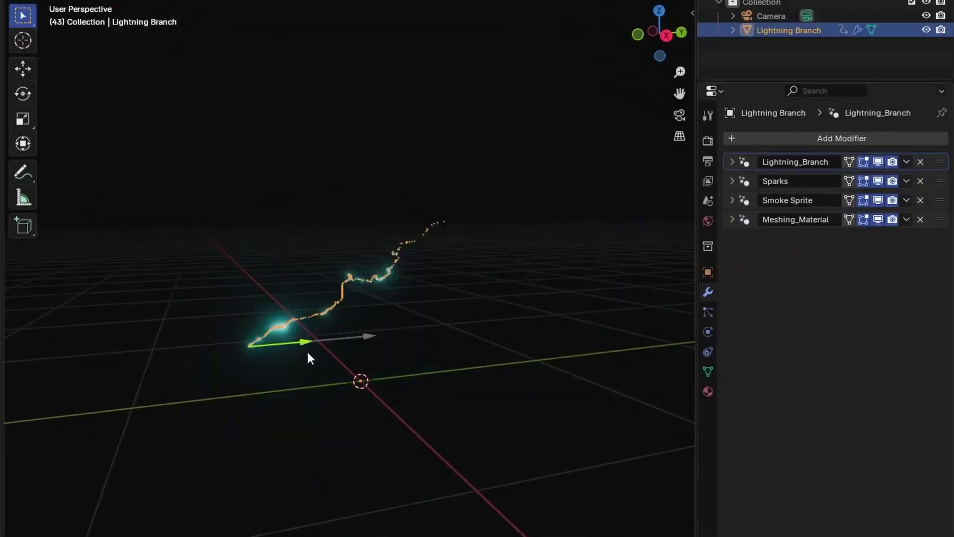
{"action": "left_click", "coordinate": [340, 377]}
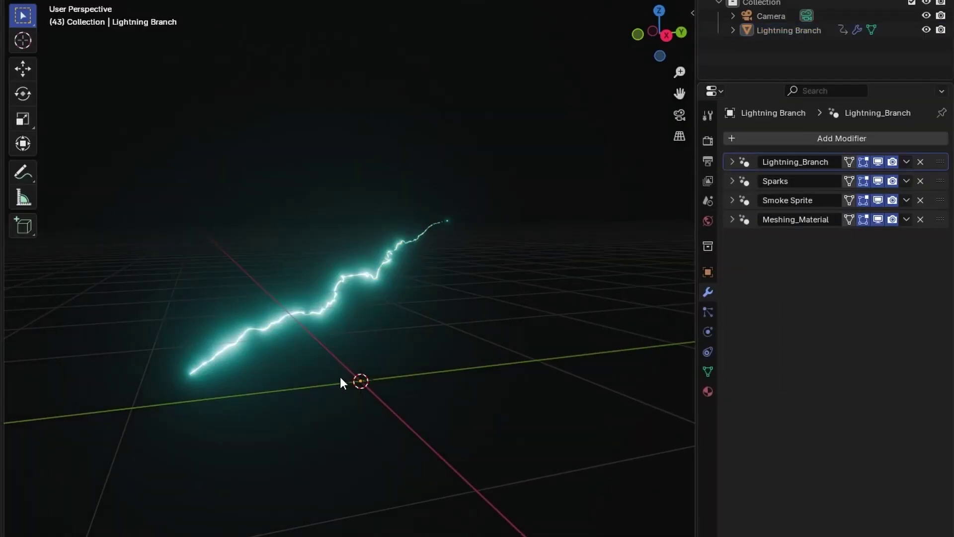
{"action": "key", "text": "KP_0"}
Play the lightning animation from frame 57 and edit the Glow Color
{"action": "key", "text": "space"}
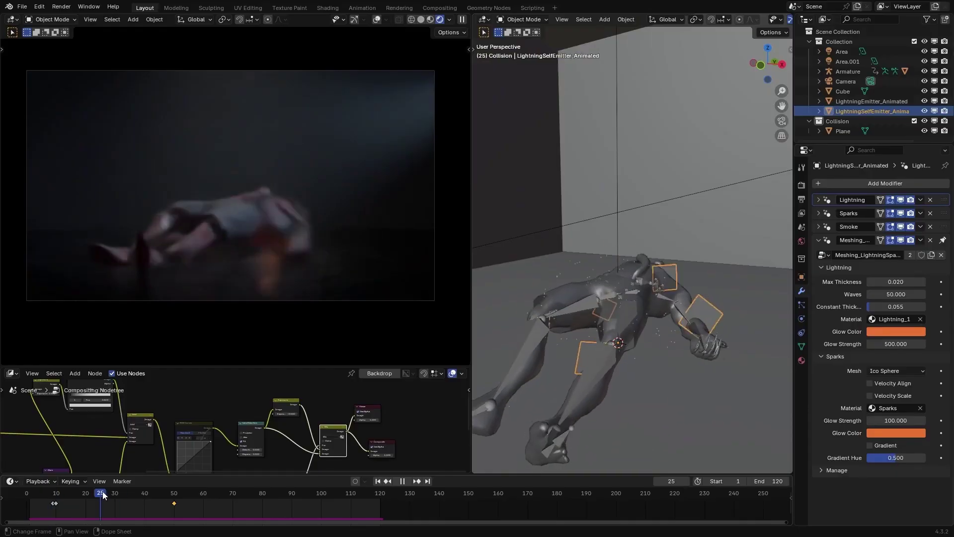
{"action": "left_click_drag", "start_coordinate": [103, 493], "coordinate": [195, 495]}
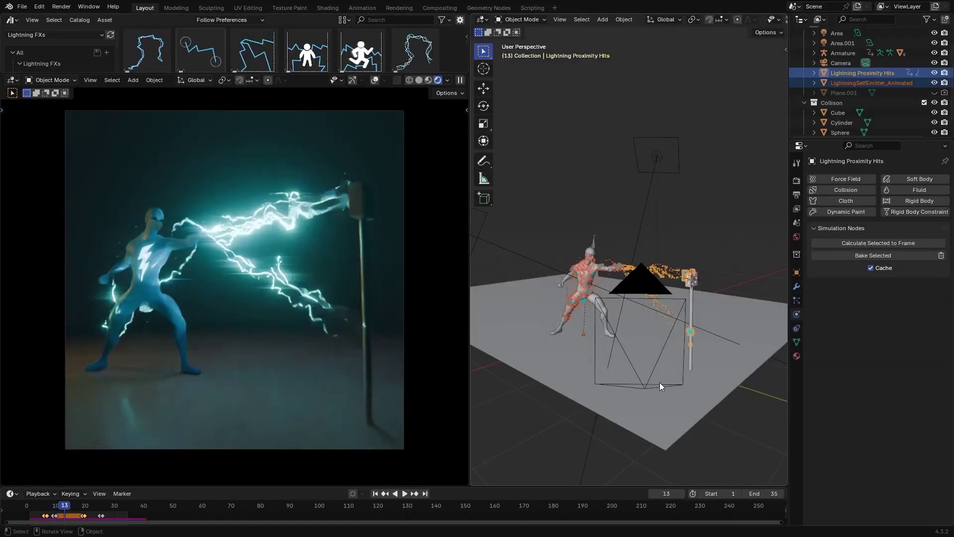
{"action": "key", "text": "space"}
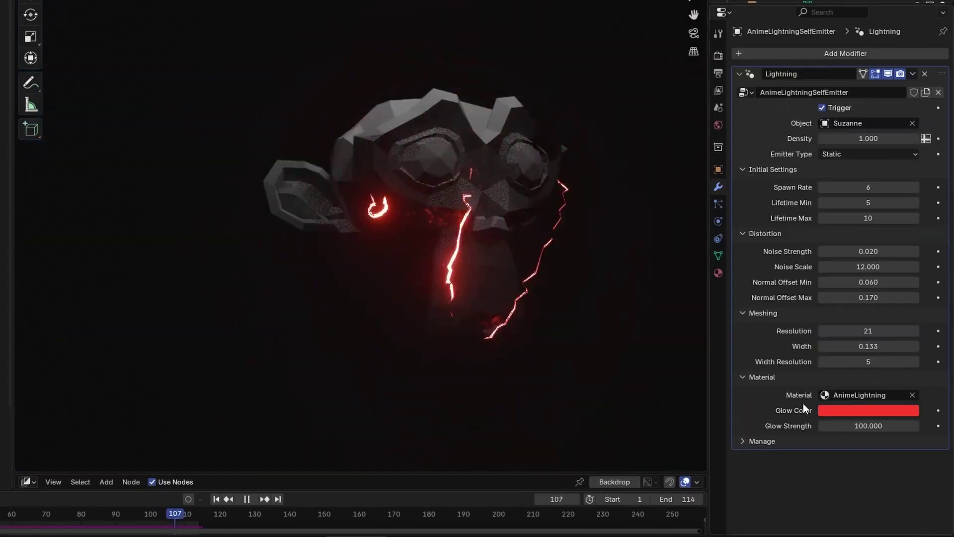
{"action": "left_click", "coordinate": [826, 411]}
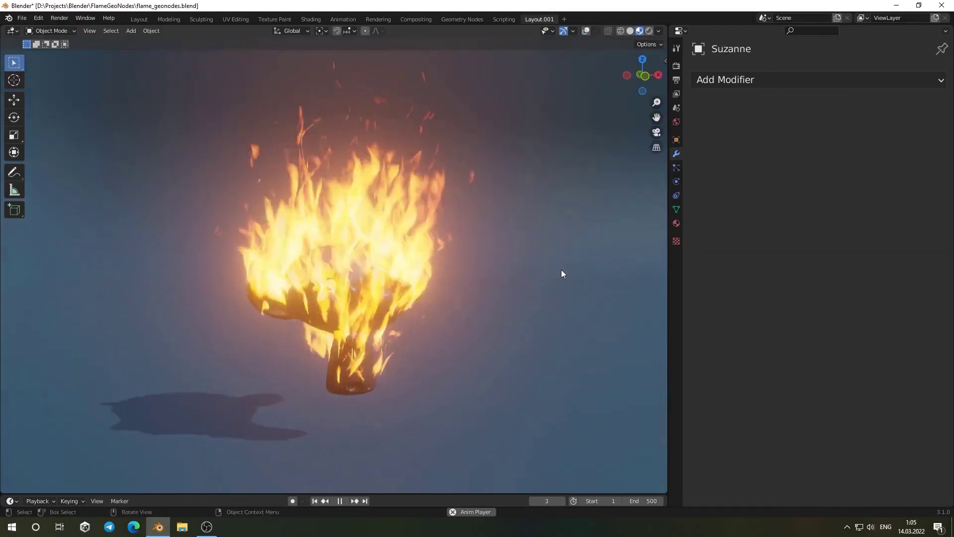
Adjust the flames' Gravity X, Density, Normal Velocity (1.630) and Gravity Z (back to 1.200)
{"action": "middle_click_drag", "start_coordinate": [561, 269], "coordinate": [505, 274]}
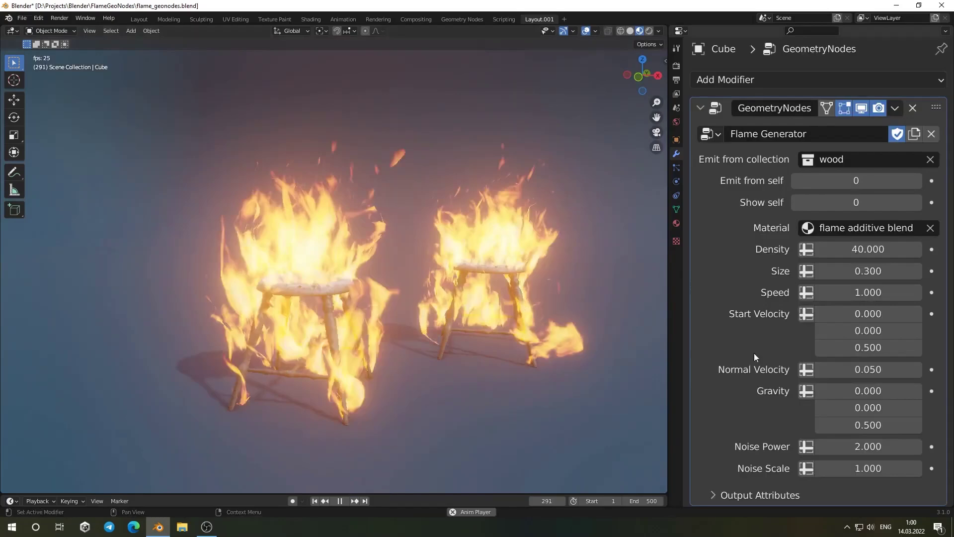
{"action": "left_click_drag", "start_coordinate": [869, 391], "coordinate": [773, 391]}
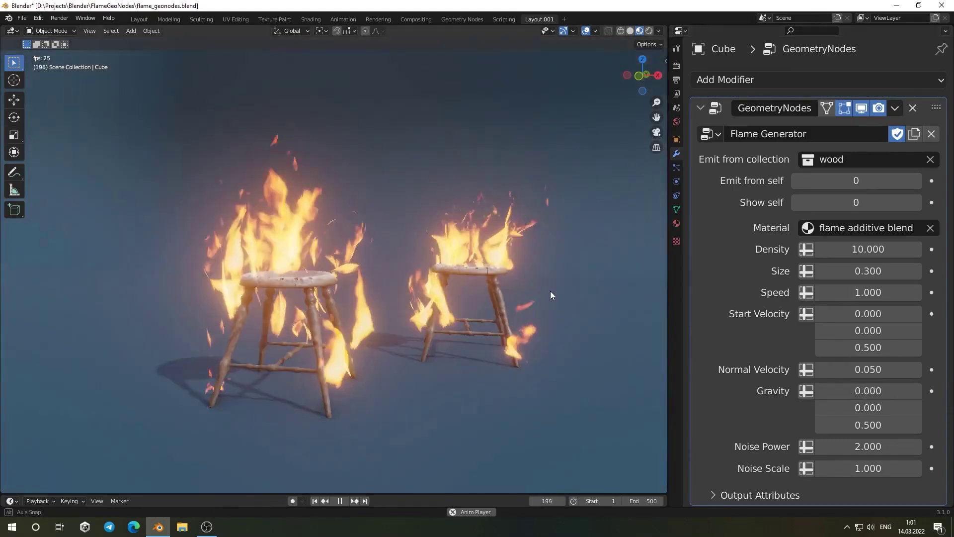
{"action": "left_click", "coordinate": [867, 249]}
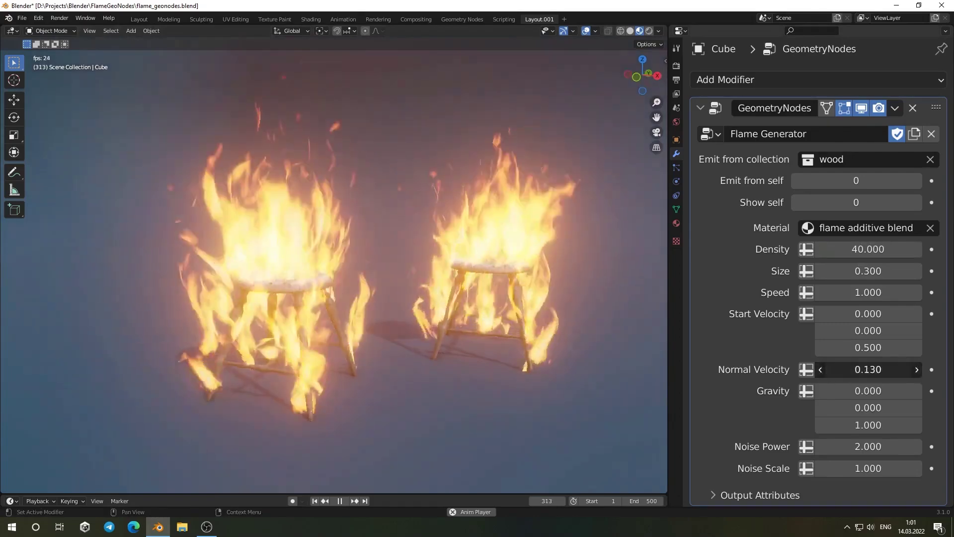
{"action": "left_click_drag", "start_coordinate": [868, 369], "coordinate": [889, 369]}
{"action": "left_click_drag", "start_coordinate": [868, 425], "coordinate": [795, 425]}
{"action": "mouse_move", "coordinate": [868, 369]}
{"action": "left_mouse_down"}
{"action": "mouse_move", "coordinate": [890, 370]}
{"action": "mouse_move", "coordinate": [879, 372]}
{"action": "left_mouse_up"}
{"action": "middle_click_drag", "start_coordinate": [398, 321], "coordinate": [378, 326]}
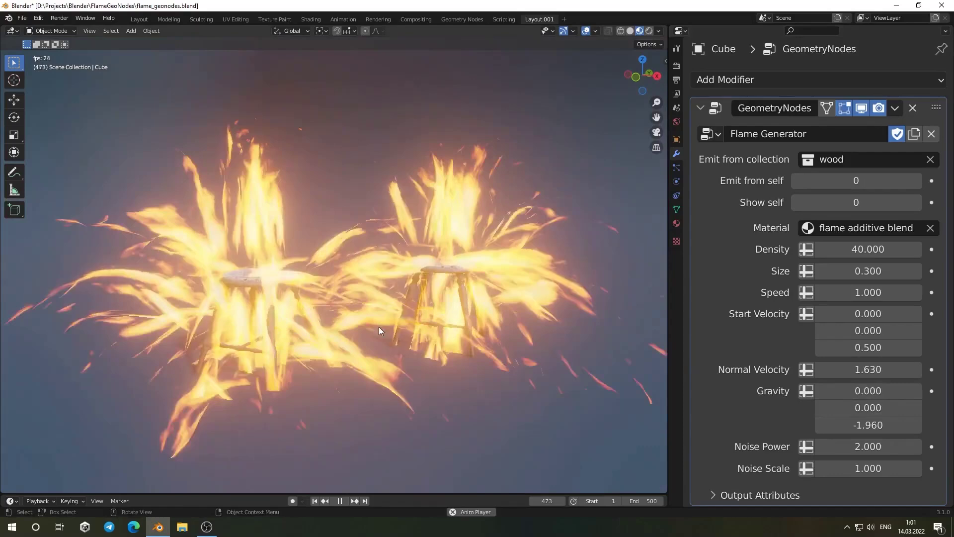
{"action": "left_click_drag", "start_coordinate": [868, 425], "coordinate": [847, 425]}
Set Noise Power to 5 and Normal Velocity to 0.2, then scale up the log
{"action": "left_click", "coordinate": [868, 446]}
{"action": "type", "text": "5"}
{"action": "key", "text": "Return"}
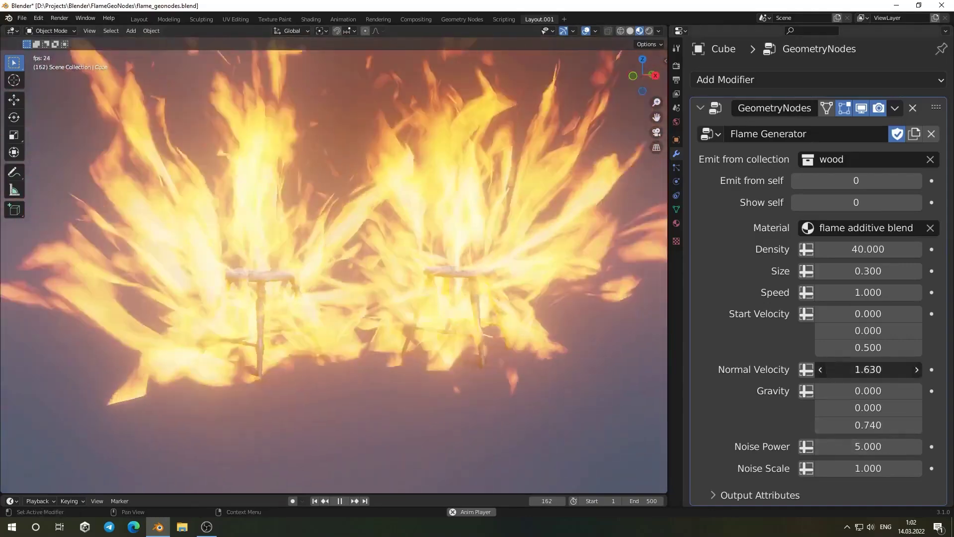
{"action": "left_click", "coordinate": [868, 369]}
{"action": "type", "text": "0.2"}
{"action": "key", "text": "Return"}
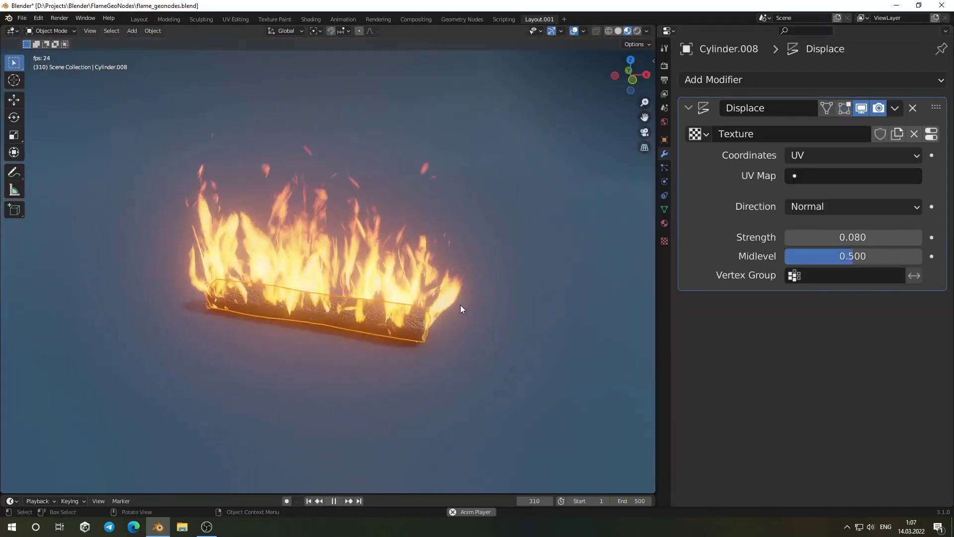
{"action": "key", "text": "s"}
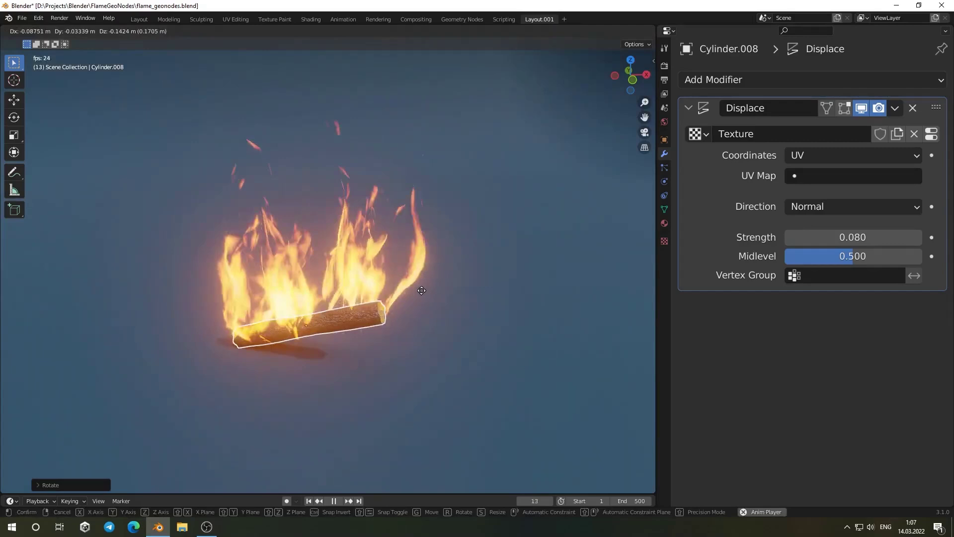
Linked-duplicate the burning log and rotate the copies into a campfire pile
{"action": "middle_click_drag", "start_coordinate": [389, 284], "coordinate": [394, 299]}
{"action": "key", "text": "alt+d"}
{"action": "left_click", "coordinate": [406, 341]}
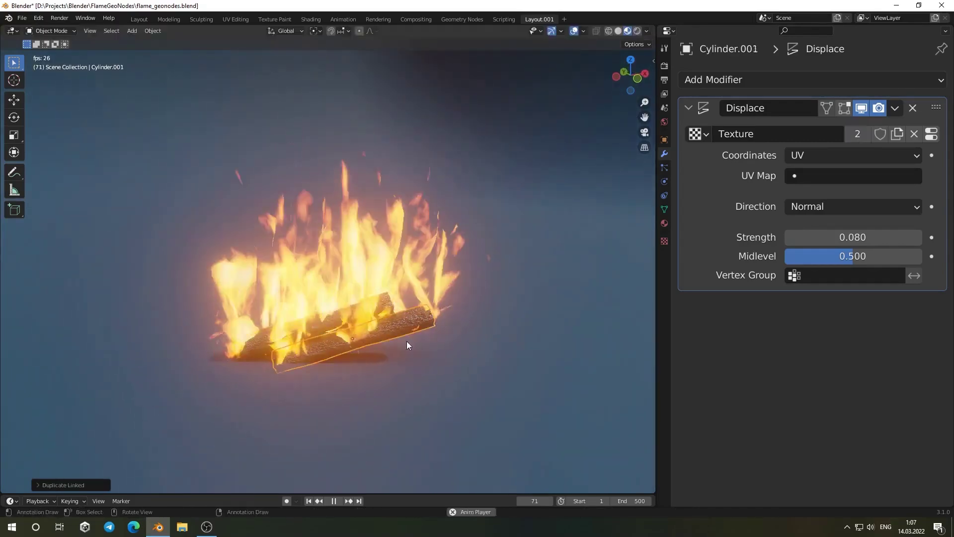
{"action": "middle_click_drag", "start_coordinate": [308, 306], "coordinate": [400, 287]}
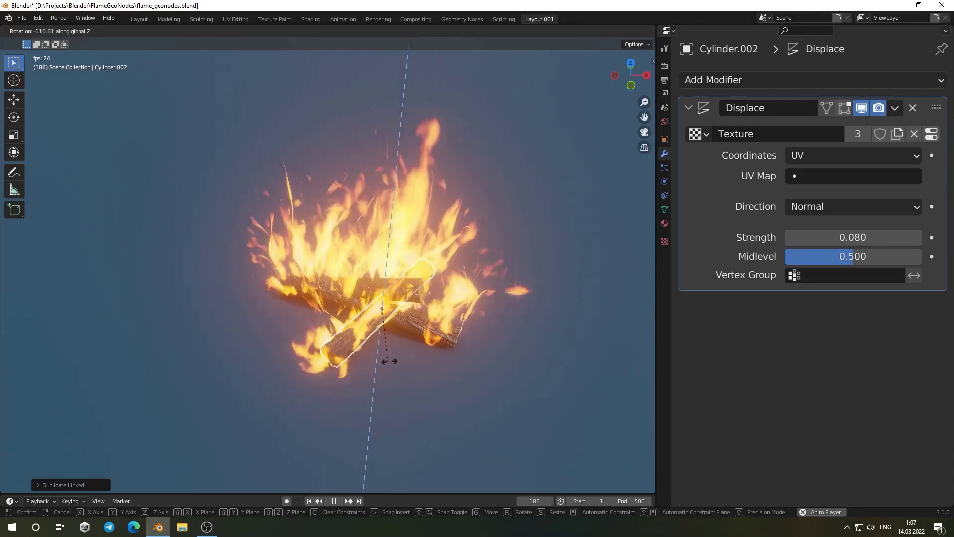
{"action": "left_click", "coordinate": [368, 358]}
{"action": "middle_click_drag", "start_coordinate": [368, 358], "coordinate": [360, 270]}
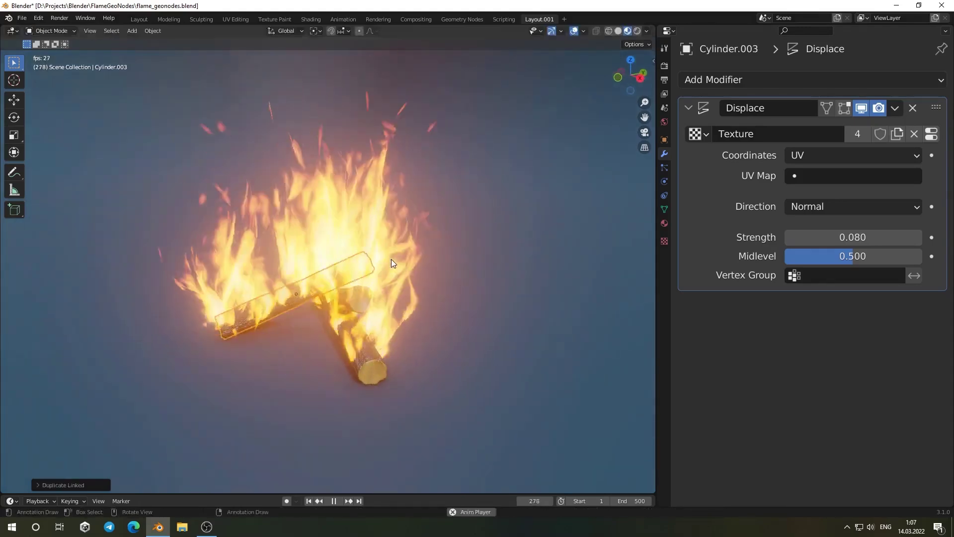
{"action": "left_click", "coordinate": [438, 308]}
Raise the flame Cube's Gravity X to 2.280 so the flames lean sideways
{"action": "middle_click_drag", "start_coordinate": [457, 251], "coordinate": [504, 256]}
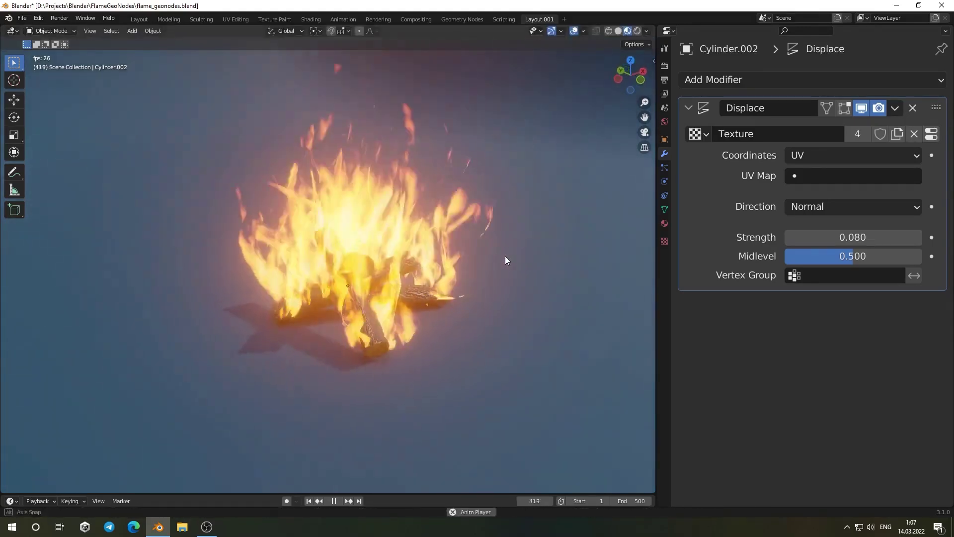
{"action": "left_click", "coordinate": [505, 255]}
{"action": "left_click_drag", "start_coordinate": [864, 390], "coordinate": [894, 391]}
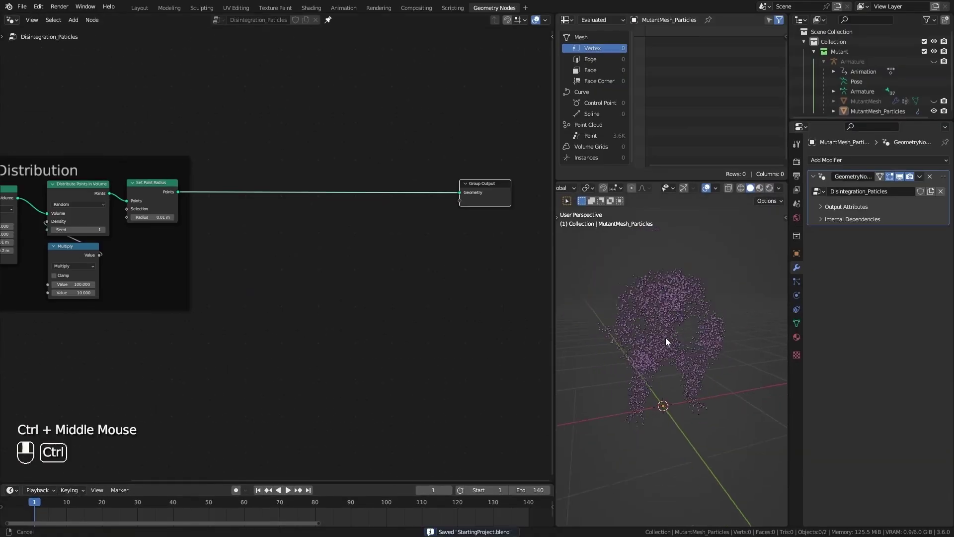
Add an Empty and set the Vector Math node's operation to Distance
{"action": "key", "text": "shift+a"}
{"action": "mouse_move", "coordinate": [646, 431]}
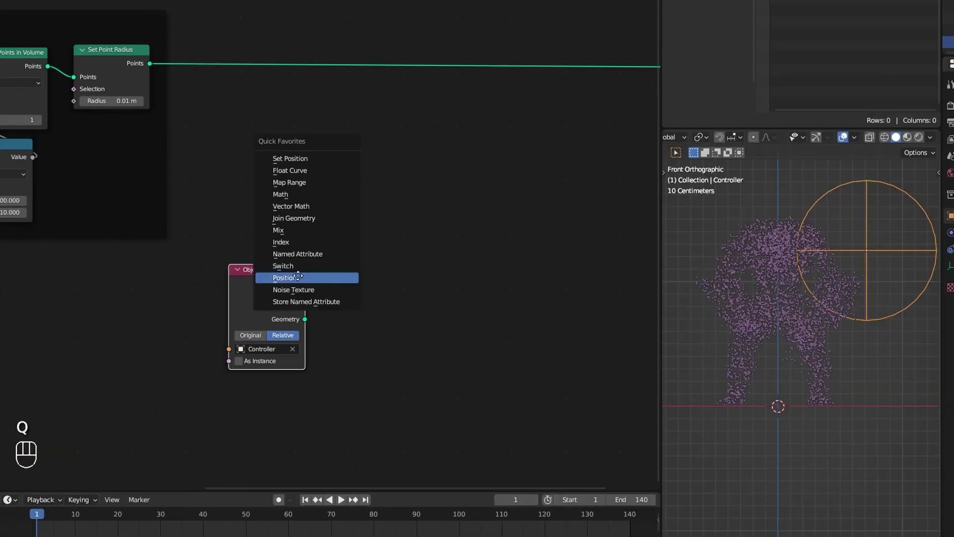
{"action": "left_click", "coordinate": [361, 276]}
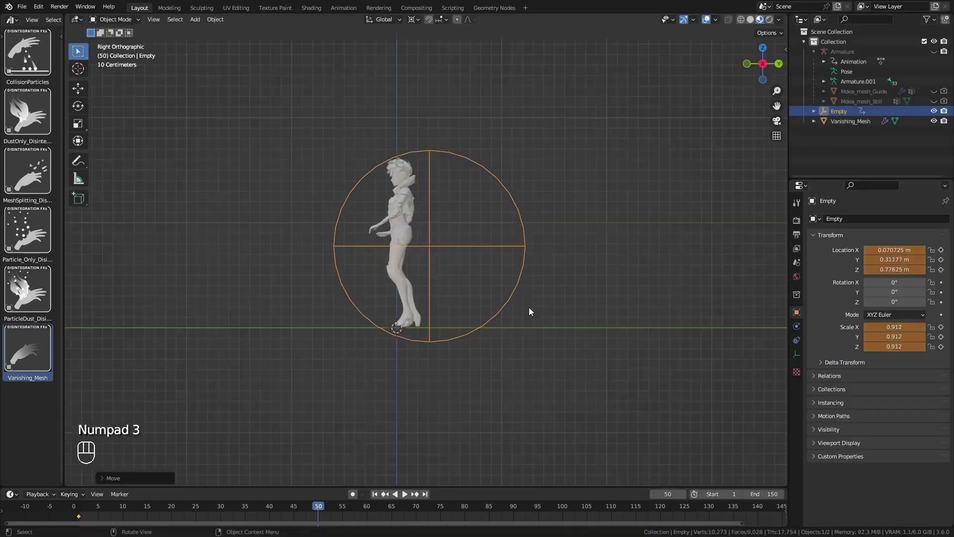
Select the Vanishing_Mesh character and inspect its disintegration material's node tree
{"action": "type", "text": "ontroller"}
{"action": "left_click", "coordinate": [431, 208]}
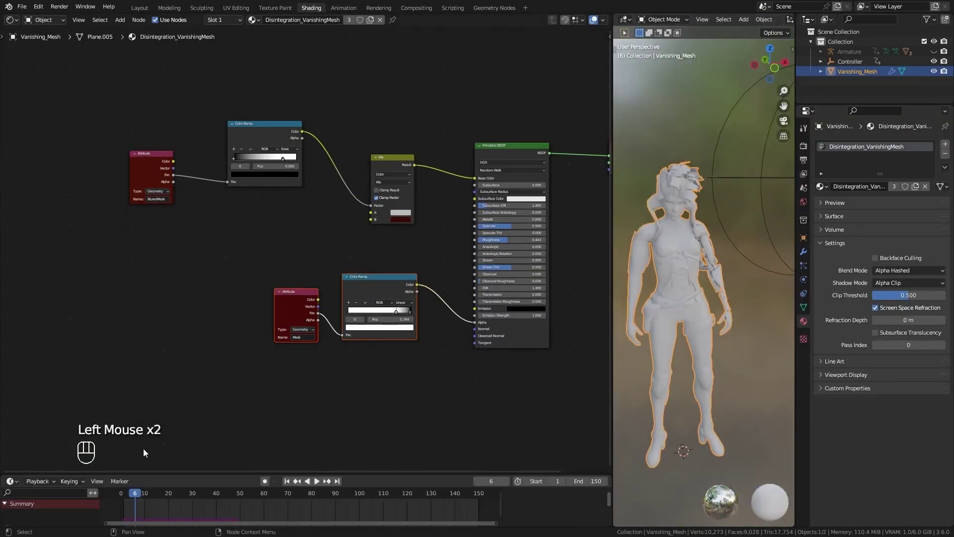
{"action": "middle_click_drag", "start_coordinate": [293, 209], "coordinate": [300, 197], "text": "ctrl"}
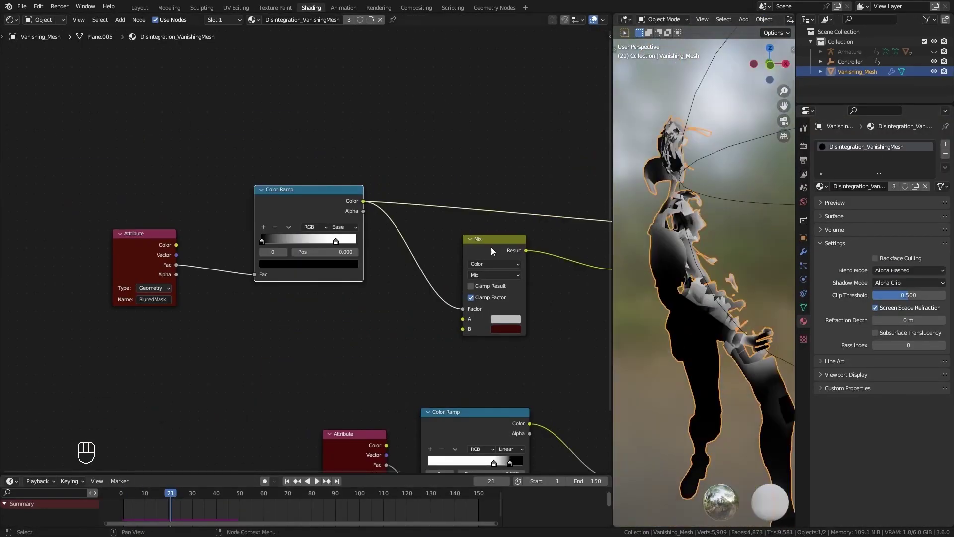
{"action": "left_click", "coordinate": [430, 222], "text": "ctrl+shift"}
{"action": "middle_click_drag", "start_coordinate": [431, 222], "coordinate": [473, 162]}
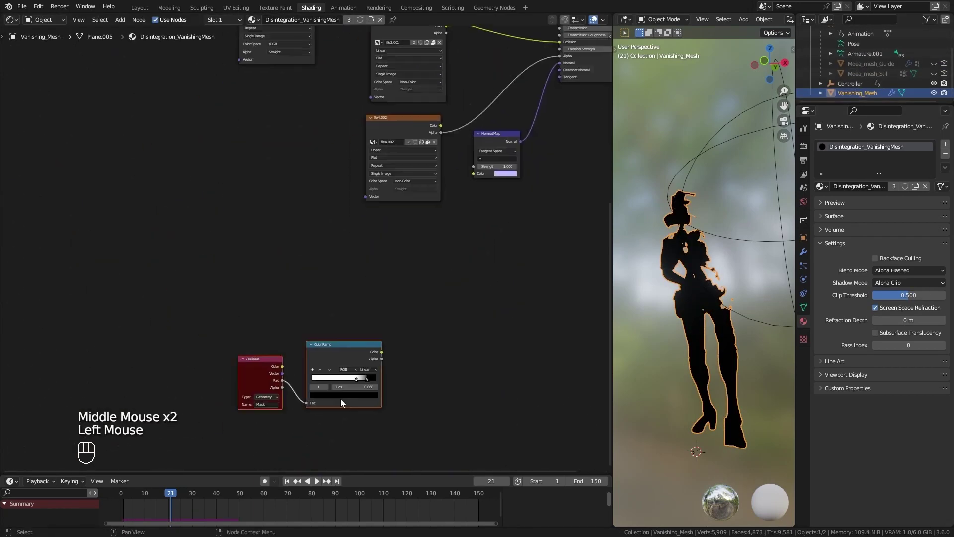
{"action": "middle_click_drag", "start_coordinate": [341, 399], "coordinate": [328, 348]}
{"action": "left_click", "coordinate": [210, 500]}
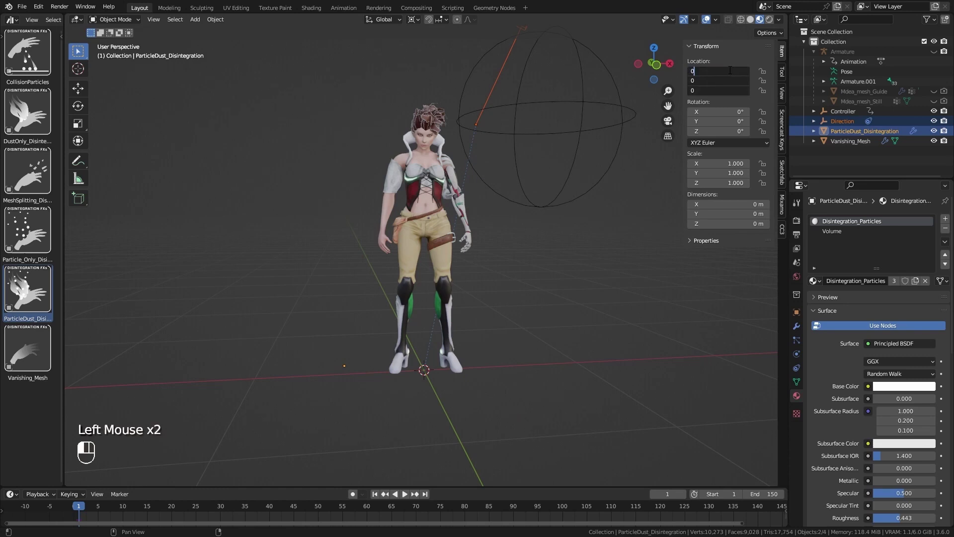
Select the Direction empty, make ParticleDust_Disintegration active, then select the still character mesh
{"action": "left_click", "coordinate": [604, 195]}
{"action": "middle_click_drag", "start_coordinate": [605, 195], "coordinate": [559, 162]}
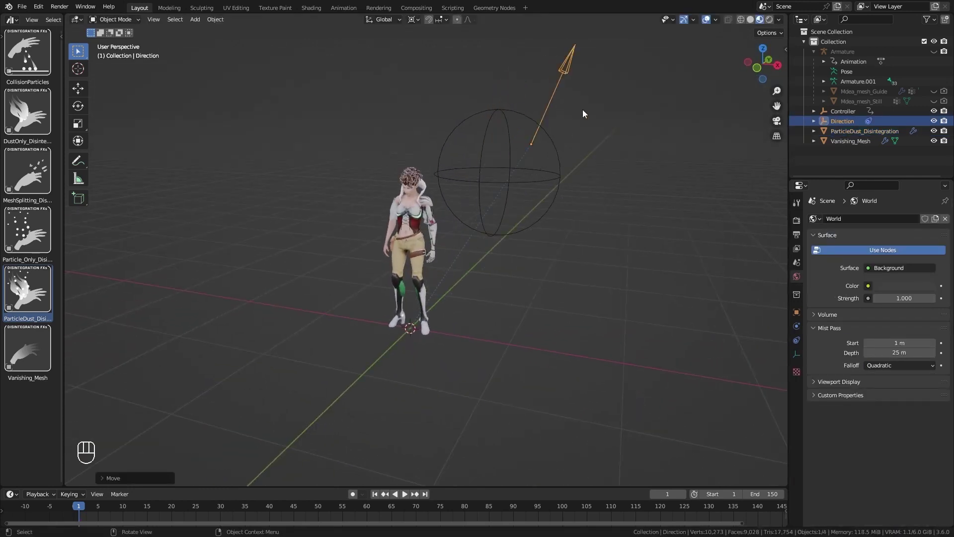
{"action": "left_click", "coordinate": [842, 131]}
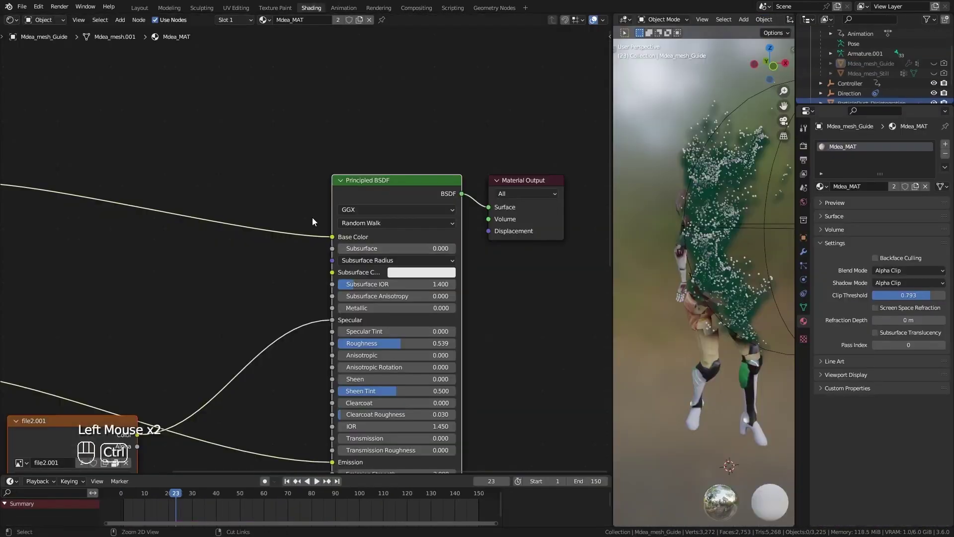
{"action": "scroll", "coordinate": [225, 269], "scroll_direction": "down", "scroll_amount": 3}
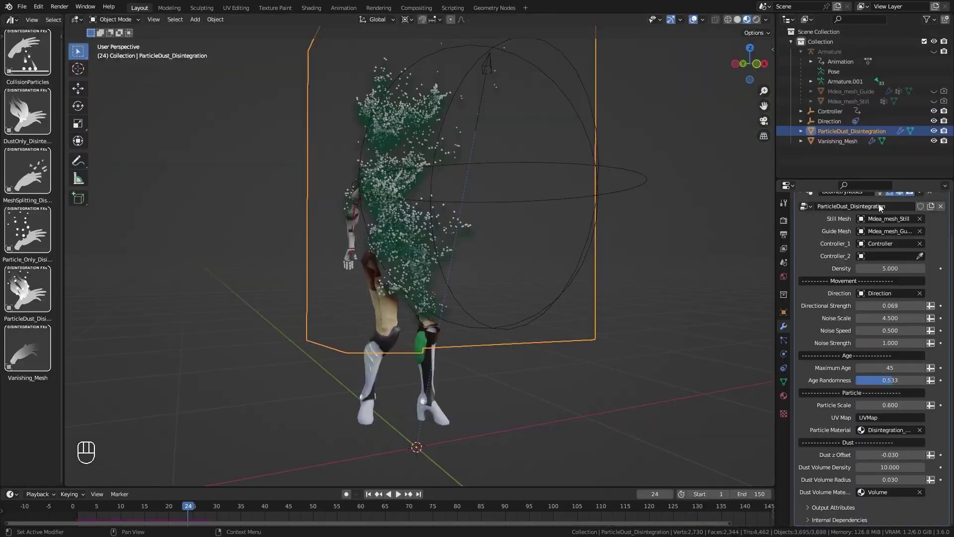
{"action": "left_click", "coordinate": [848, 100]}
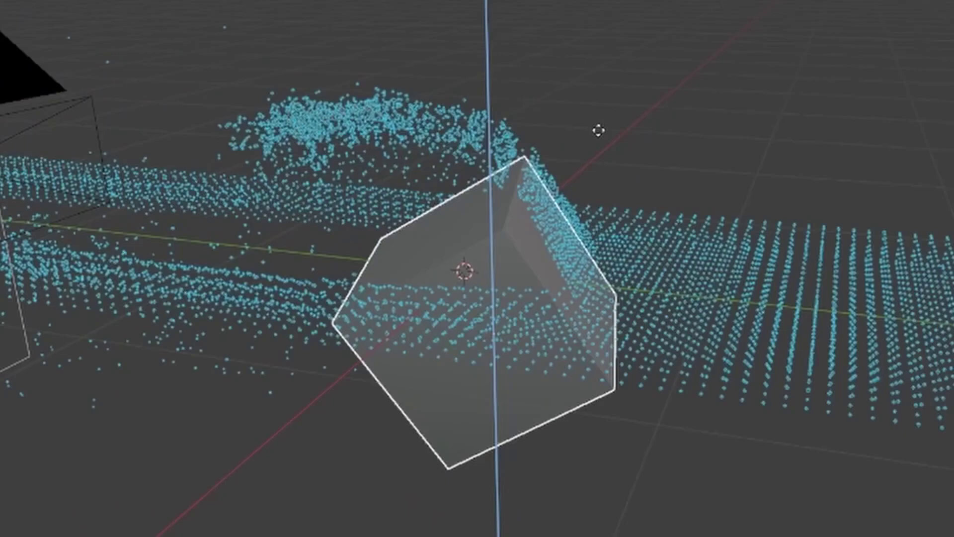
Add a torus, rotate it, and move it vertically and along Y into the particle stream
{"action": "key", "text": "shift+a"}
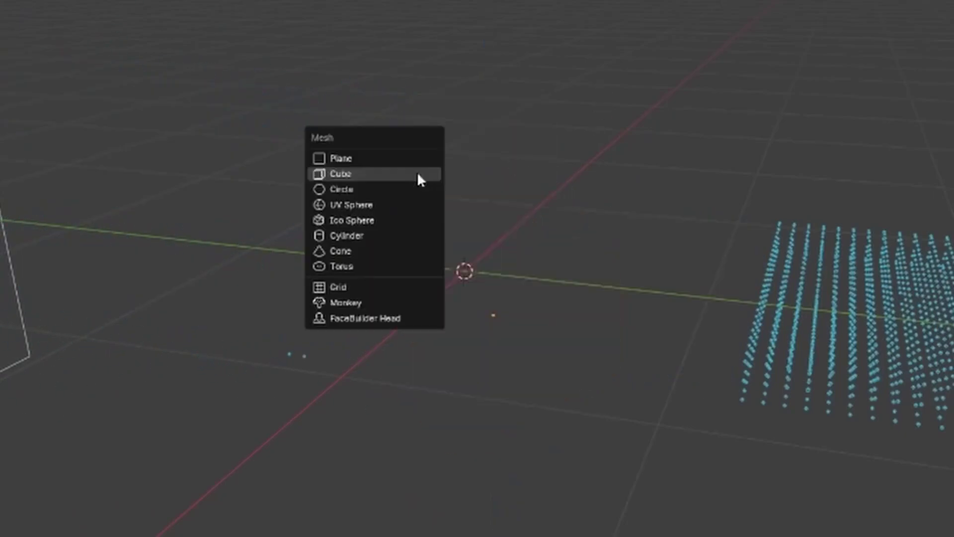
{"action": "left_click", "coordinate": [417, 266]}
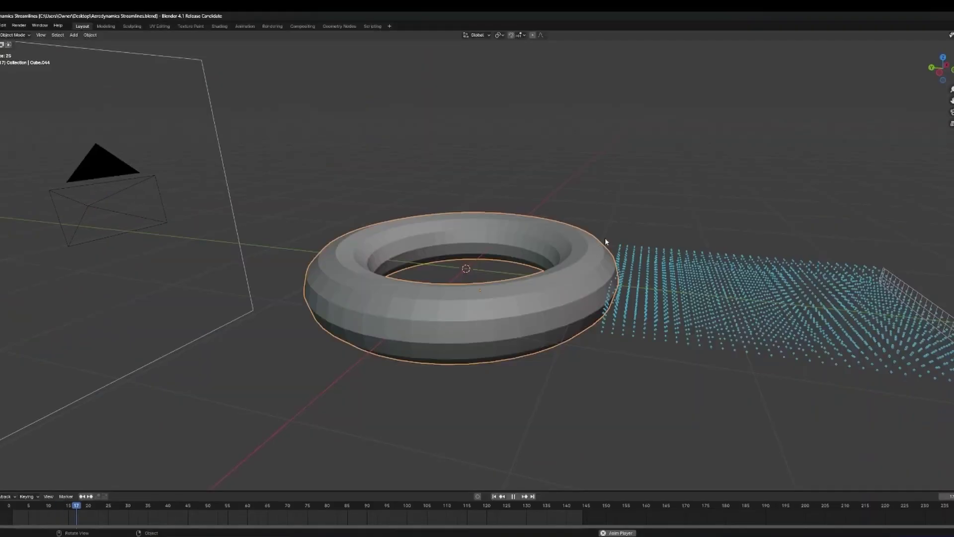
{"action": "key", "text": "r"}
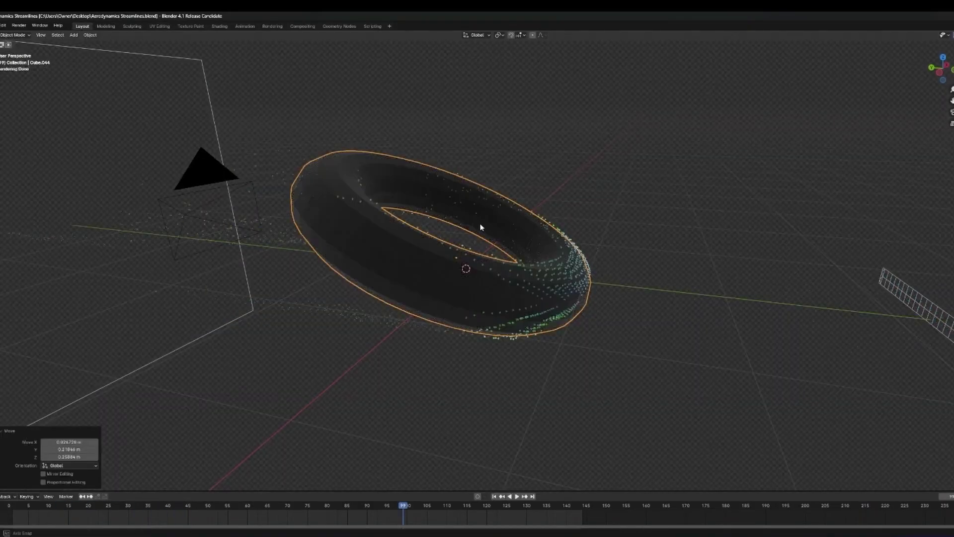
{"action": "middle_click_drag", "start_coordinate": [481, 225], "coordinate": [431, 220]}
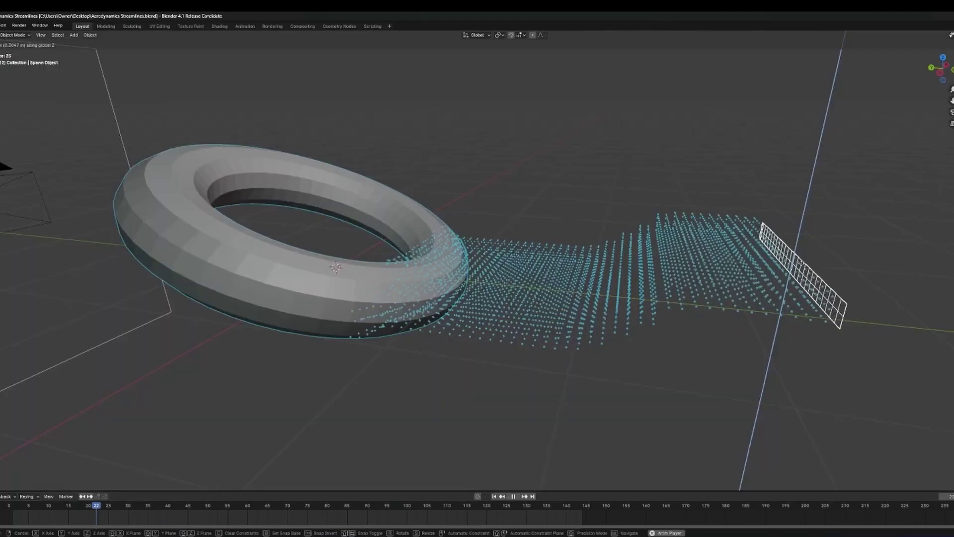
{"action": "key", "text": "Return"}
{"action": "key", "text": "g"}
{"action": "key", "text": "y"}
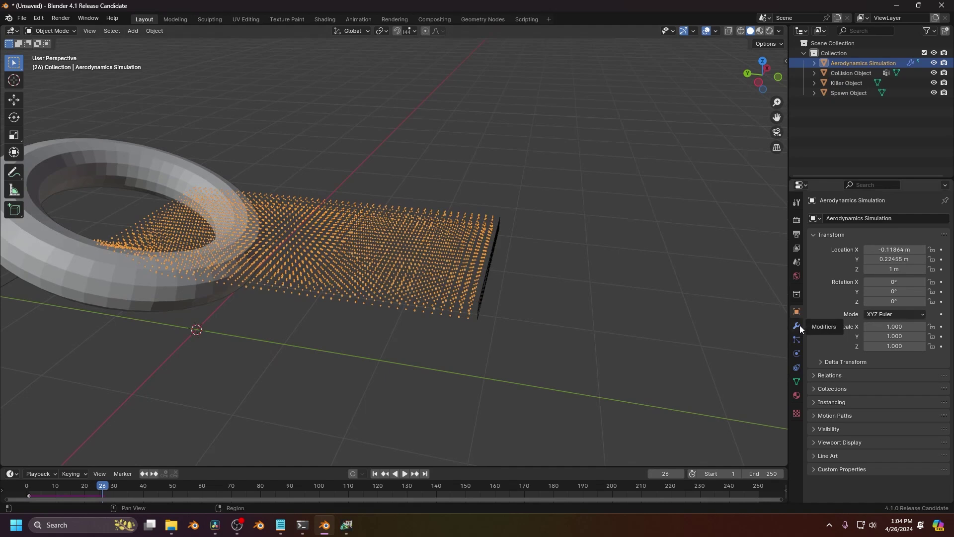
Show the simulation object's modifier settings and orbit in on the particle streamlines
{"action": "left_click", "coordinate": [797, 325]}
{"action": "left_click_drag", "start_coordinate": [788, 261], "coordinate": [680, 262]}
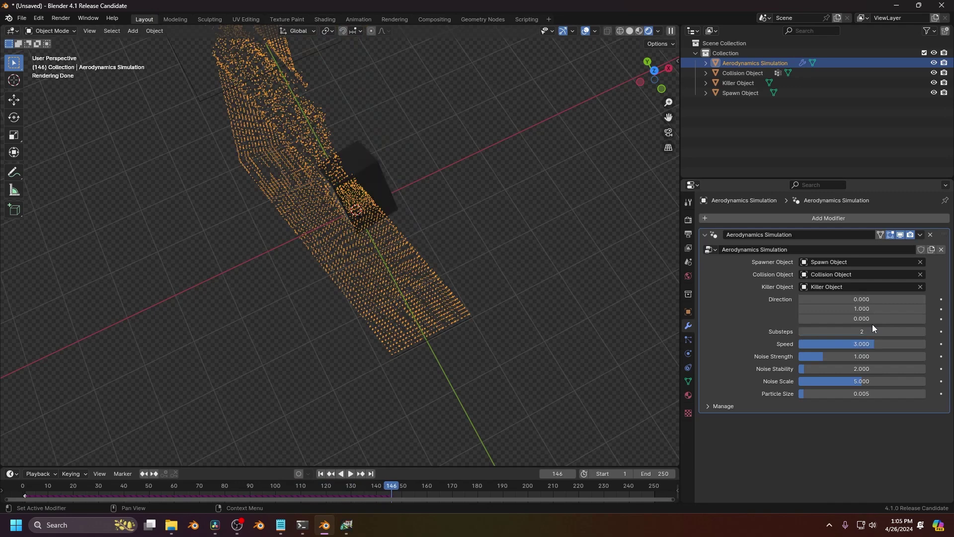
{"action": "middle_click_drag", "start_coordinate": [462, 248], "coordinate": [484, 240]}
{"action": "middle_click_drag", "start_coordinate": [484, 241], "coordinate": [568, 285]}
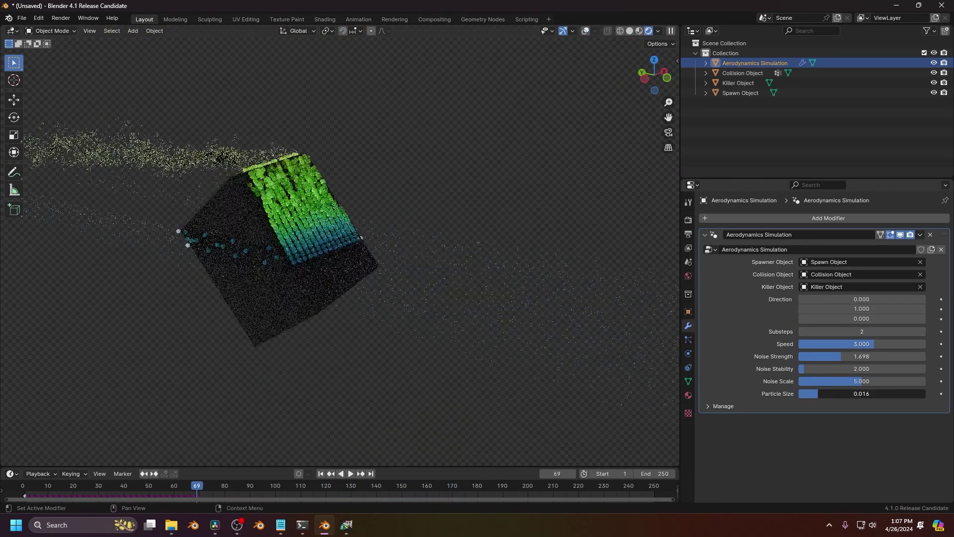
{"action": "middle_click_drag", "start_coordinate": [320, 281], "coordinate": [398, 288]}
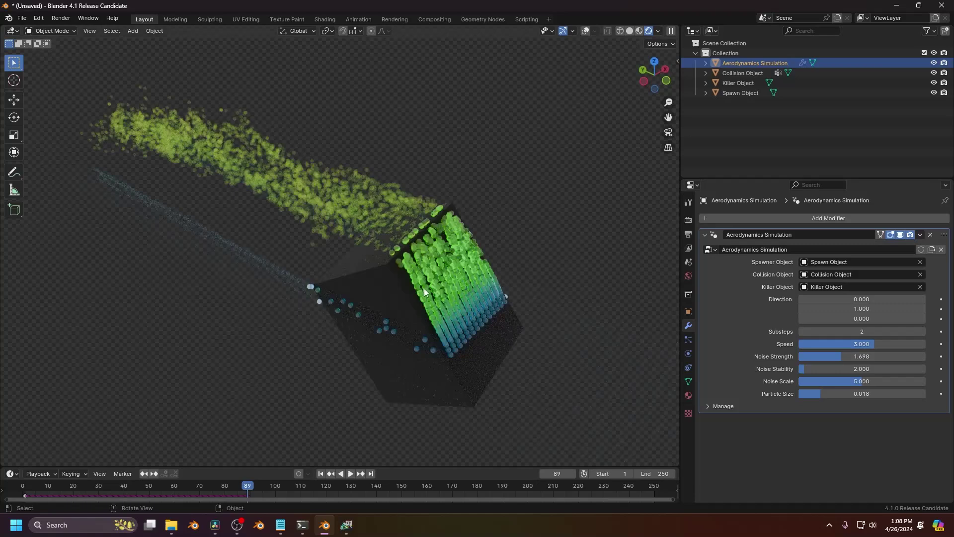
Raise the render's Light Paths transparent bounces to 12
{"action": "left_click", "coordinate": [688, 219]}
{"action": "left_click", "coordinate": [724, 450]}
{"action": "scroll", "coordinate": [745, 407], "scroll_direction": "down", "scroll_amount": 6}
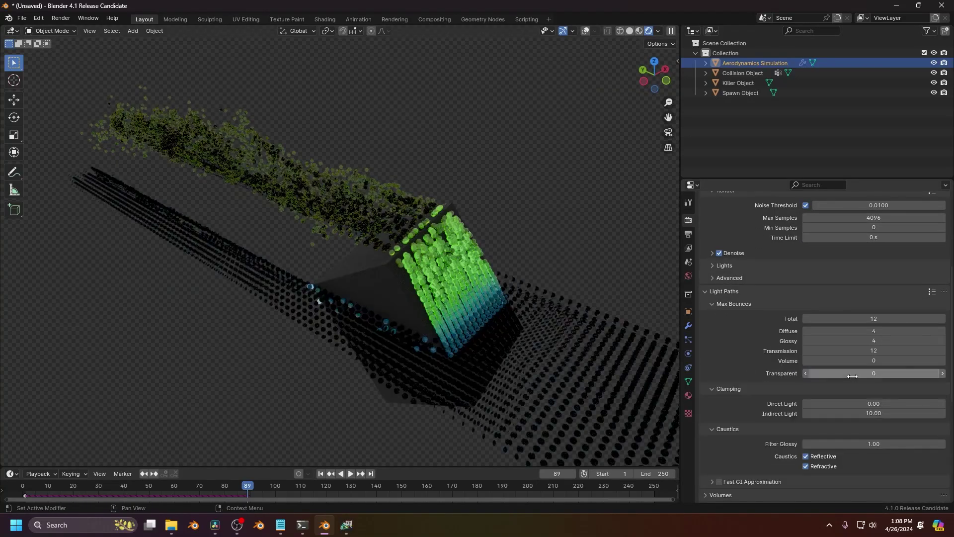
{"action": "left_click", "coordinate": [943, 373]}
{"action": "left_click", "coordinate": [943, 373]}
{"action": "left_click", "coordinate": [942, 373]}
{"action": "left_click", "coordinate": [943, 373]}
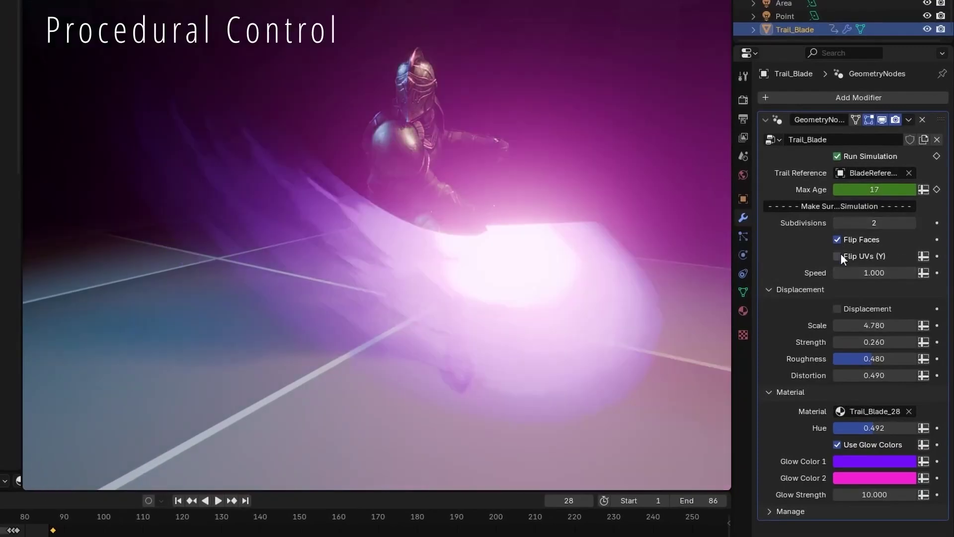
Enable displacement on the blade trail with lower scale and strength, and turn off glow colours
{"action": "left_click", "coordinate": [838, 309]}
{"action": "left_click_drag", "start_coordinate": [875, 325], "coordinate": [852, 325]}
{"action": "left_click", "coordinate": [838, 444]}
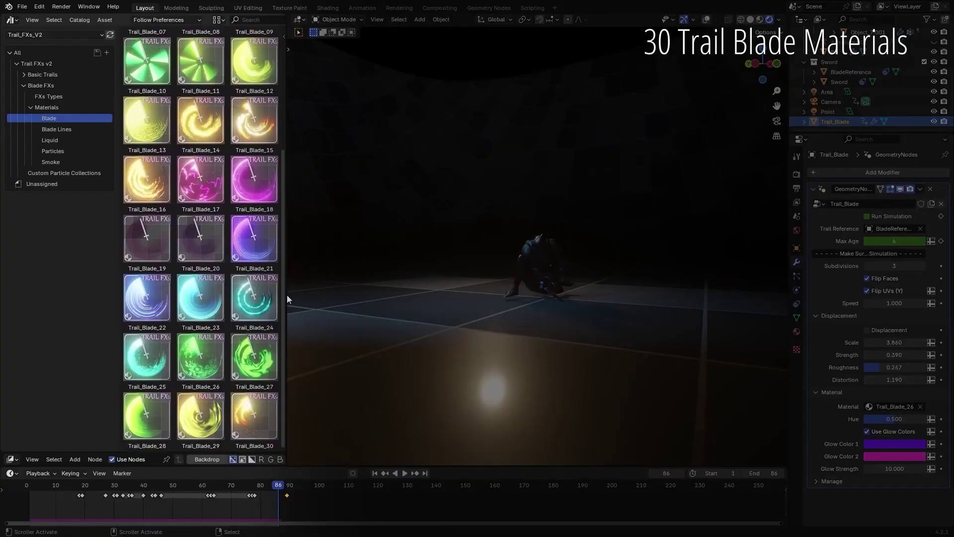
Apply the Trail_Blade_11 lightning material to the trail, with more lines, higher middle intensity and adjusted noise
{"action": "left_click_drag", "start_coordinate": [287, 294], "coordinate": [386, 150]}
{"action": "left_click_drag", "start_coordinate": [478, 157], "coordinate": [537, 293]}
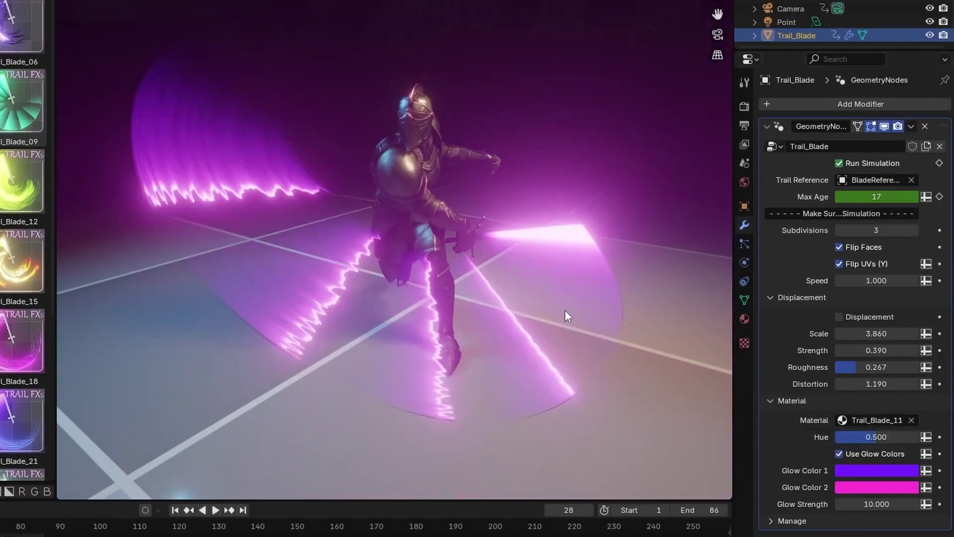
{"action": "left_click", "coordinate": [744, 319]}
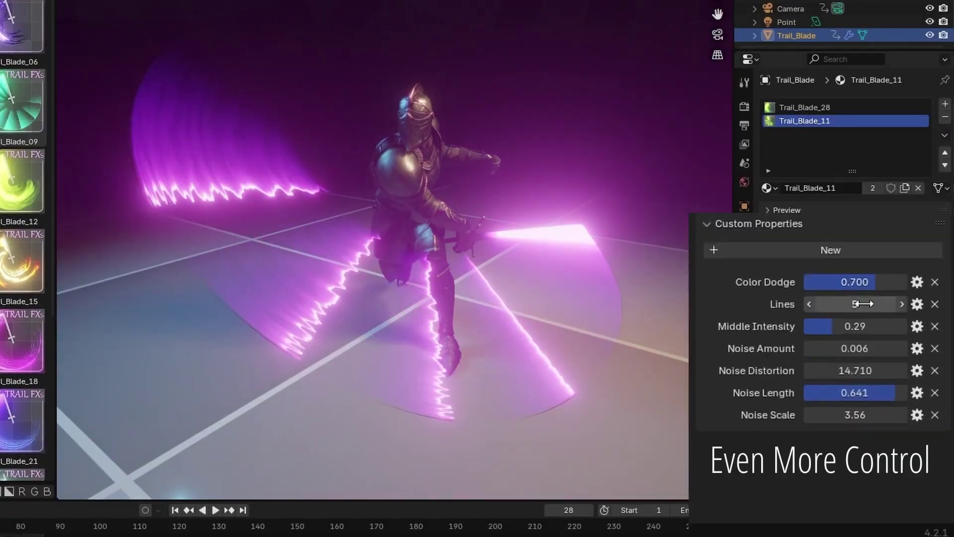
{"action": "left_click_drag", "start_coordinate": [862, 304], "coordinate": [882, 304]}
{"action": "left_click_drag", "start_coordinate": [844, 326], "coordinate": [865, 326]}
{"action": "left_click_drag", "start_coordinate": [854, 348], "coordinate": [809, 353]}
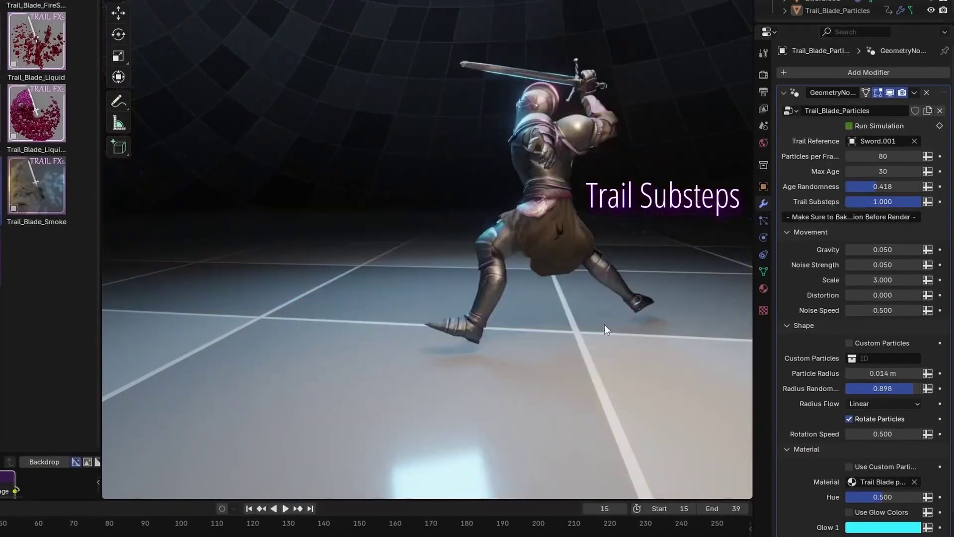
Use Hearts custom particles with their own material, then make the liquid trail pink with Glow
{"action": "left_click", "coordinate": [285, 507]}
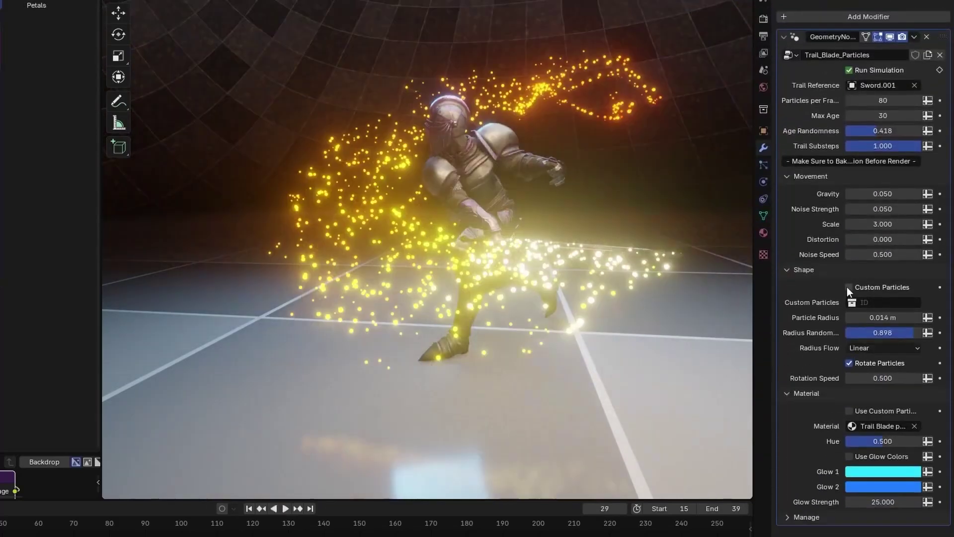
{"action": "left_click", "coordinate": [848, 286]}
{"action": "left_click", "coordinate": [864, 301]}
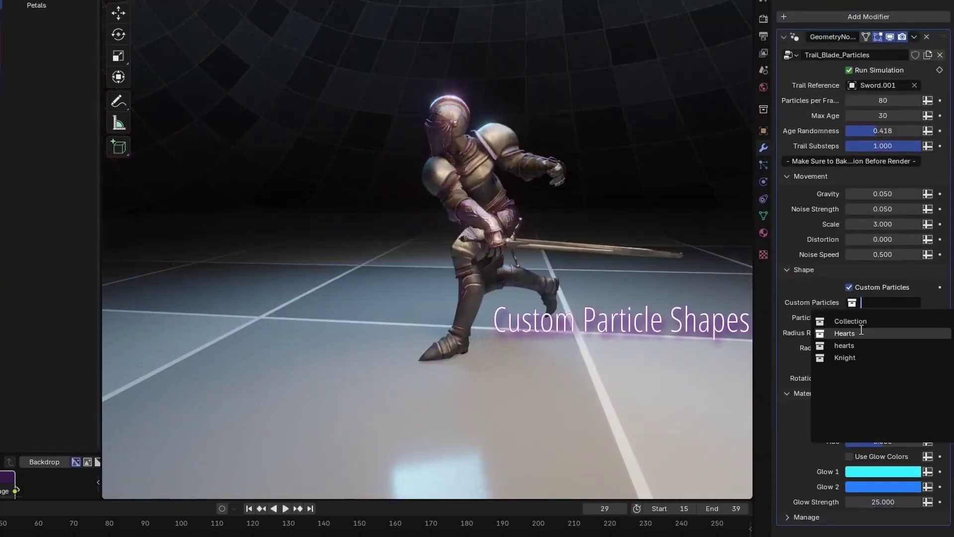
{"action": "left_click", "coordinate": [860, 334]}
{"action": "left_click", "coordinate": [849, 410]}
{"action": "key", "text": "space"}
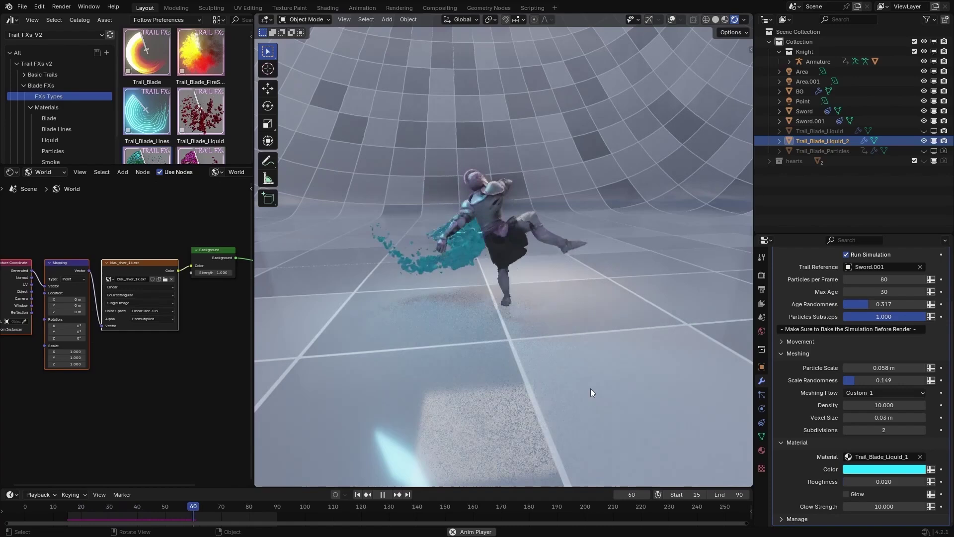
{"action": "left_click", "coordinate": [869, 468]}
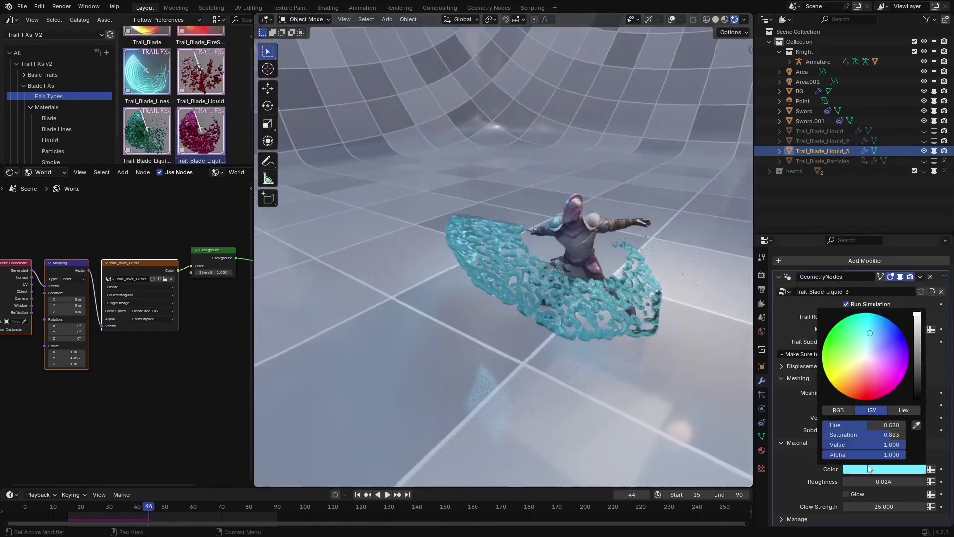
{"action": "left_click", "coordinate": [845, 494]}
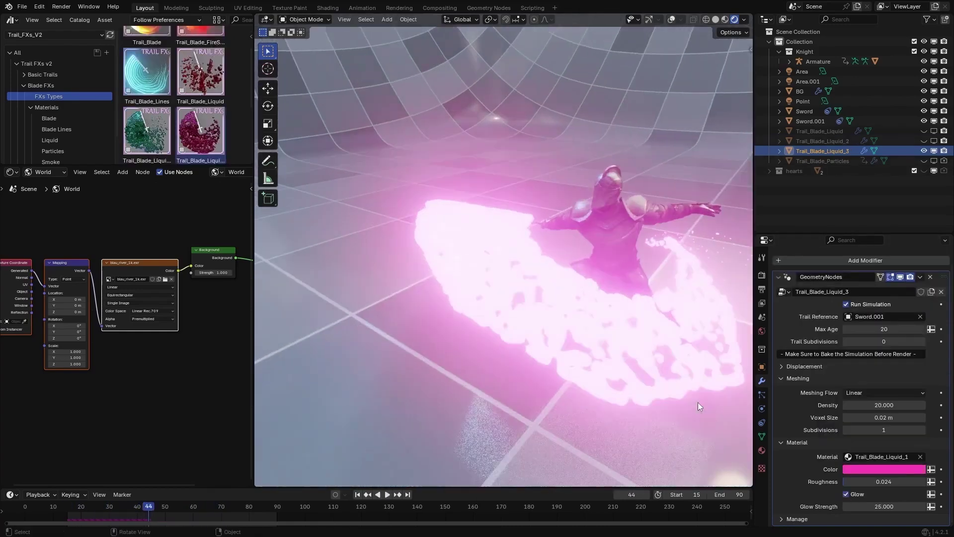